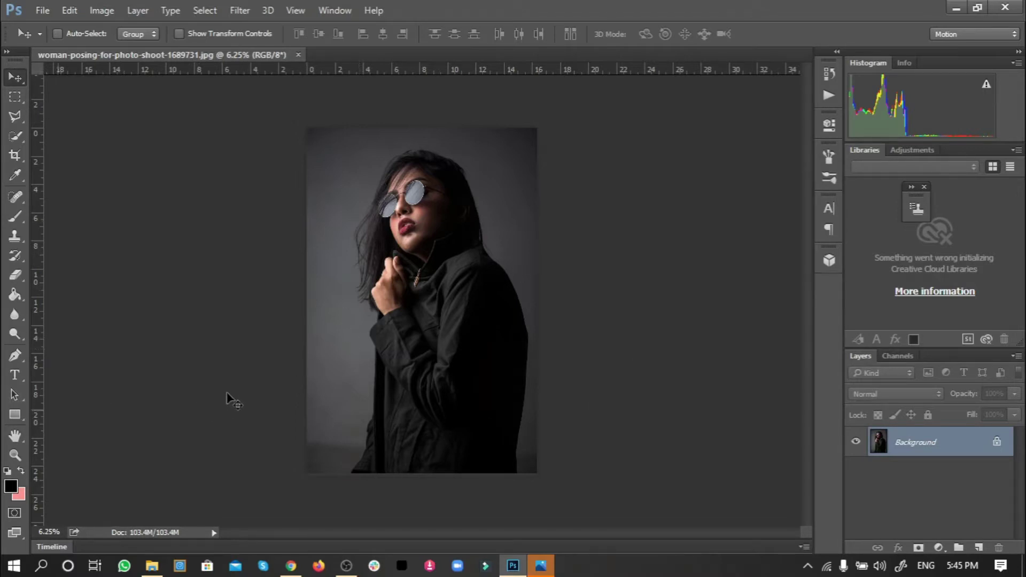
Step: Draw a 160 by 160 px circle with the Ellipse tool on the backdrop beside the woman's head
left_click(24, 421)
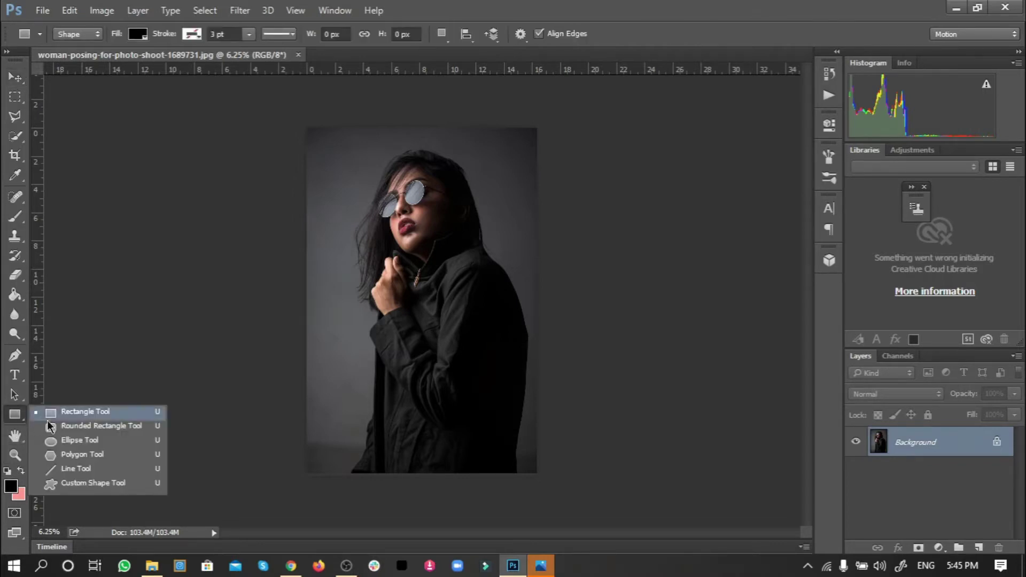
left_click(75, 441)
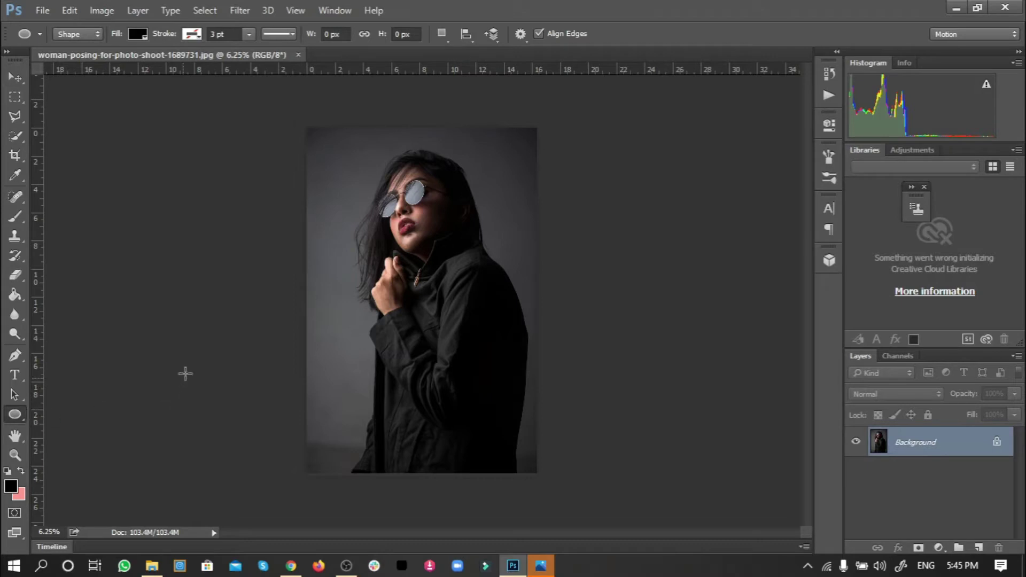
left_click(485, 202)
left_click(551, 231)
left_click_drag(483, 188, 491, 199)
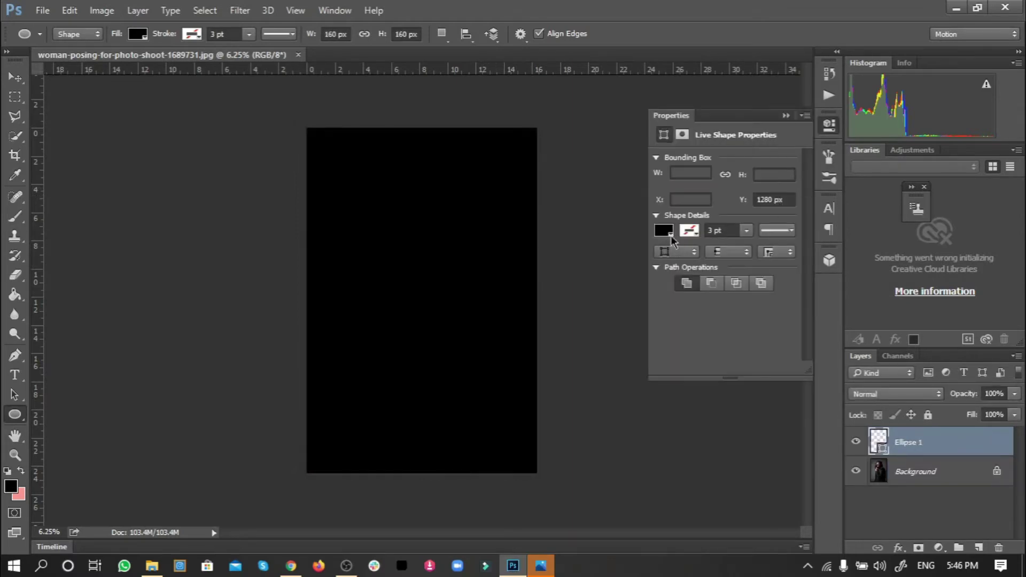
Step: Change the circle's fill colour to white and collapse its shape properties
left_click(669, 235)
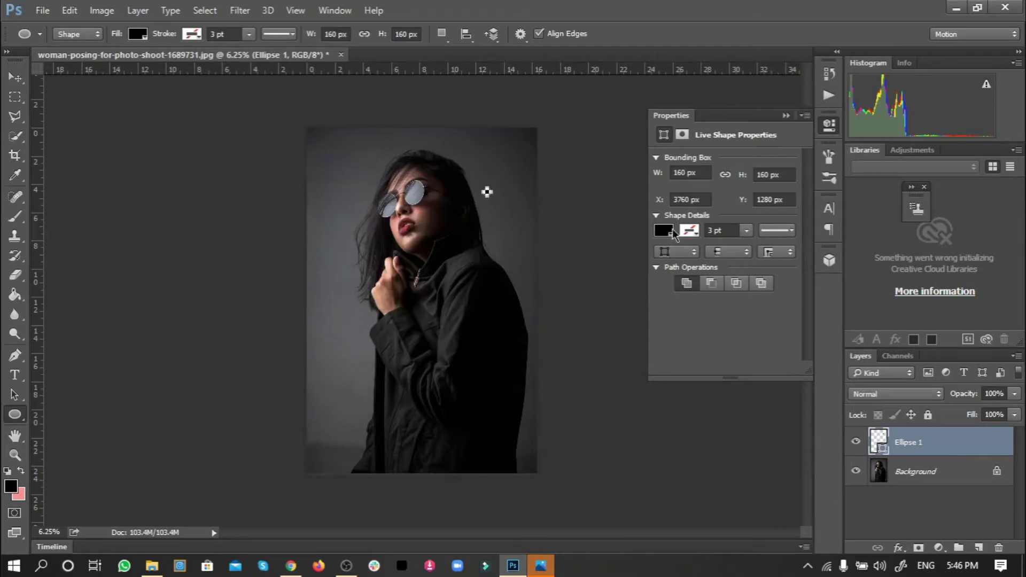
left_click(665, 233)
left_click(691, 310)
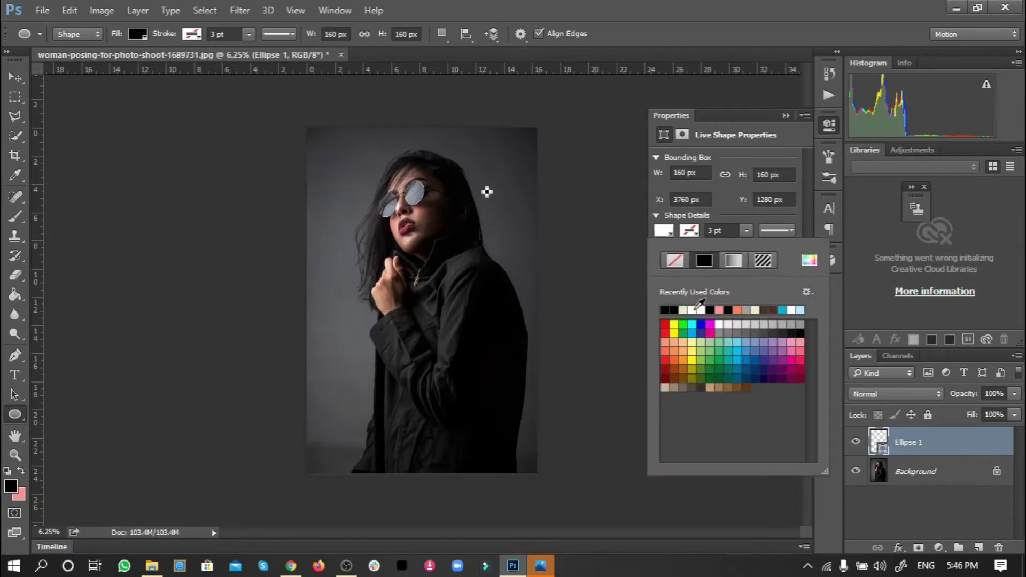
left_click(785, 116)
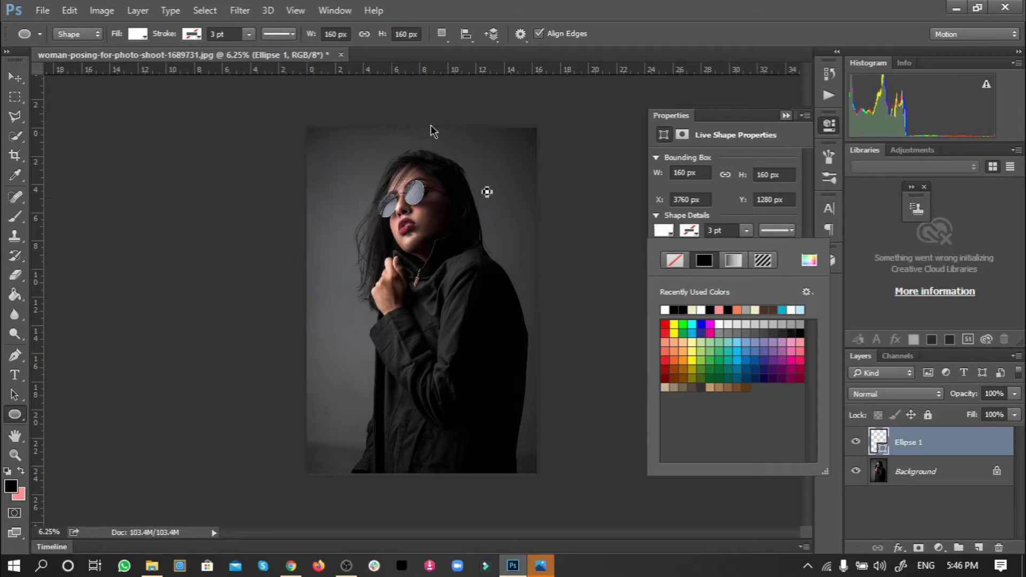
Step: Duplicate the white circle twice and place the copies beside it to form an evenly spaced horizontal row of three
left_click(12, 77)
scroll(500, 217, "up", 3)
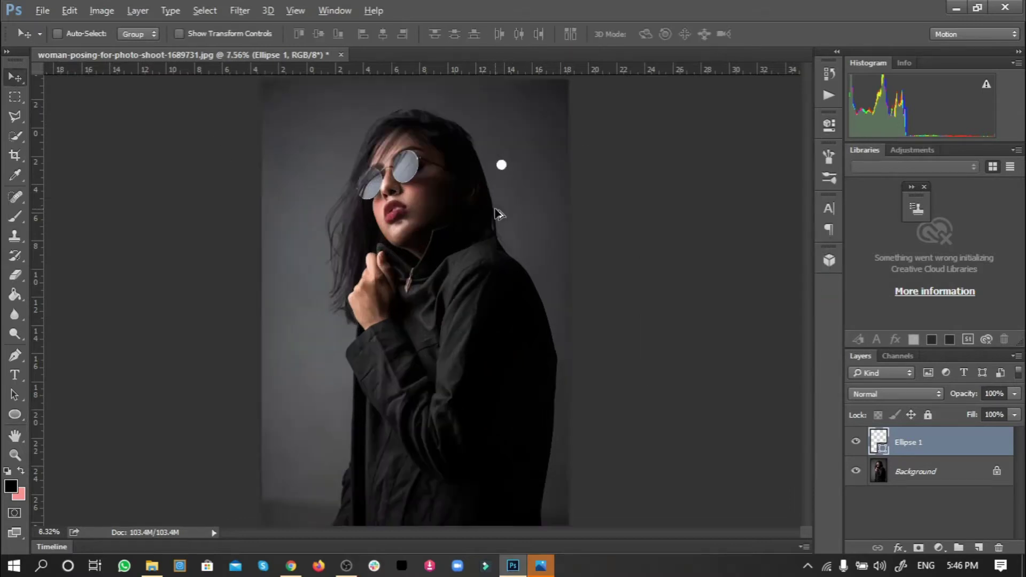
scroll(517, 154, "up", 4)
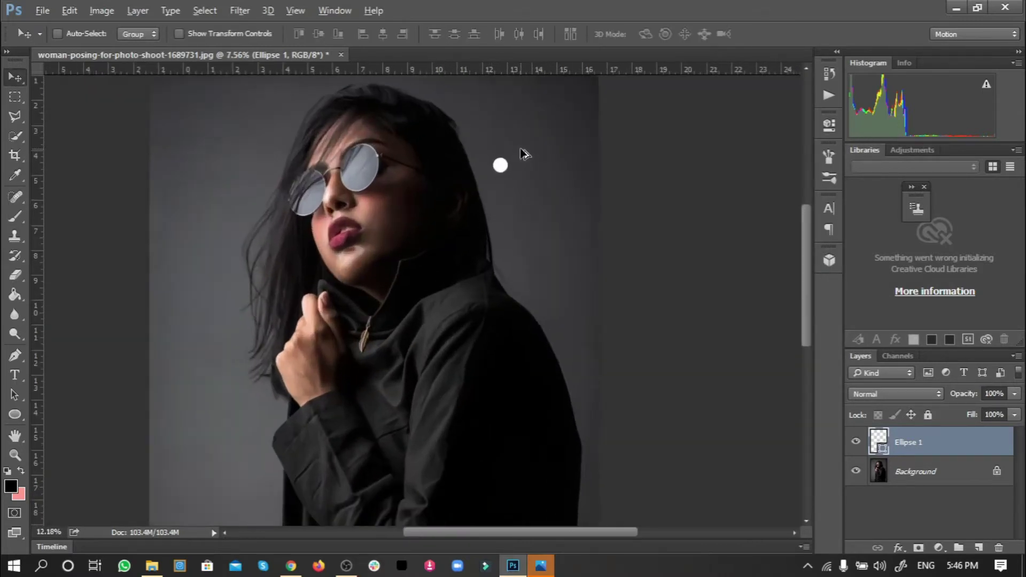
scroll(524, 154, "up", 4)
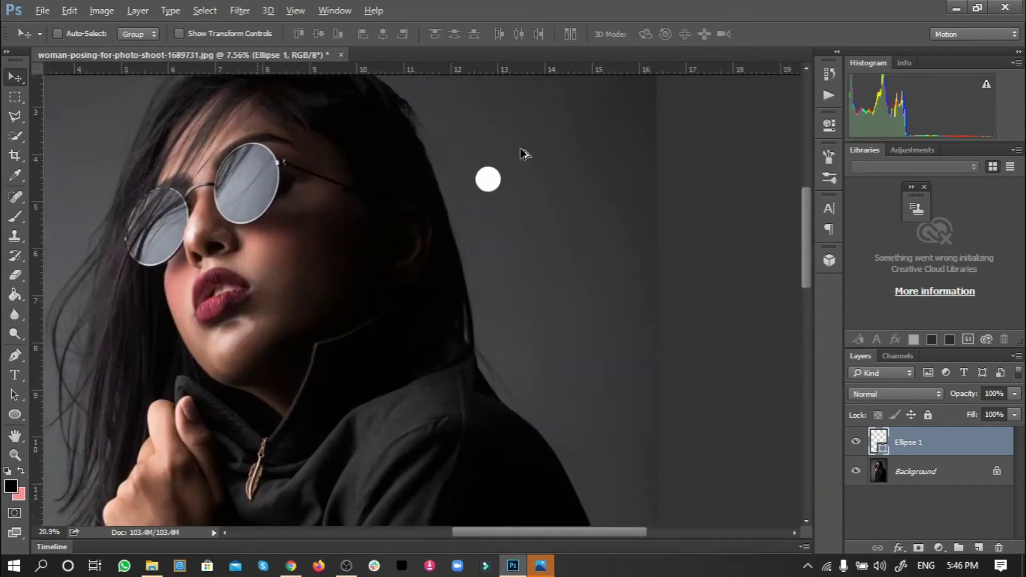
scroll(523, 171, "up", 3)
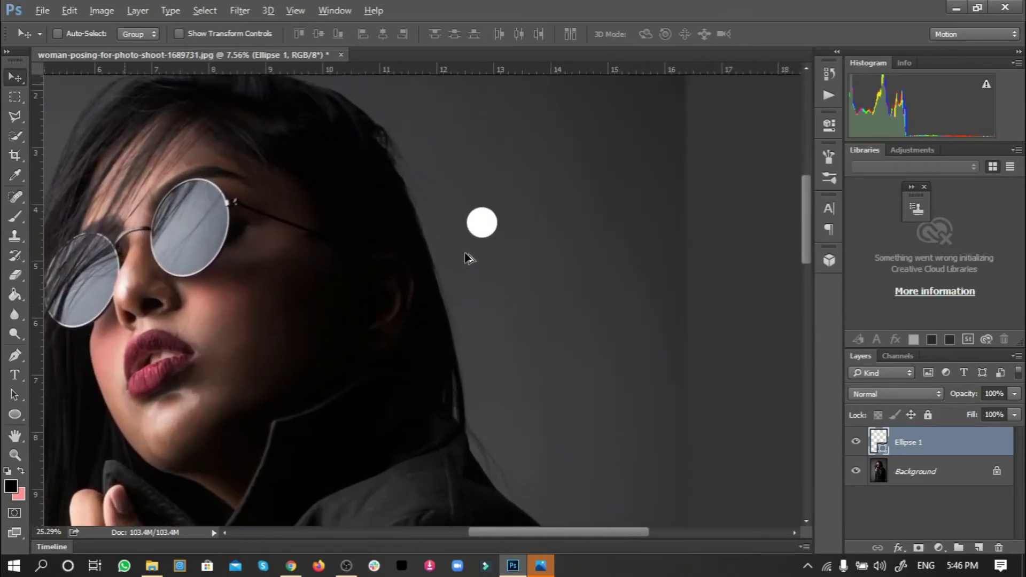
scroll(469, 257, "up", 3)
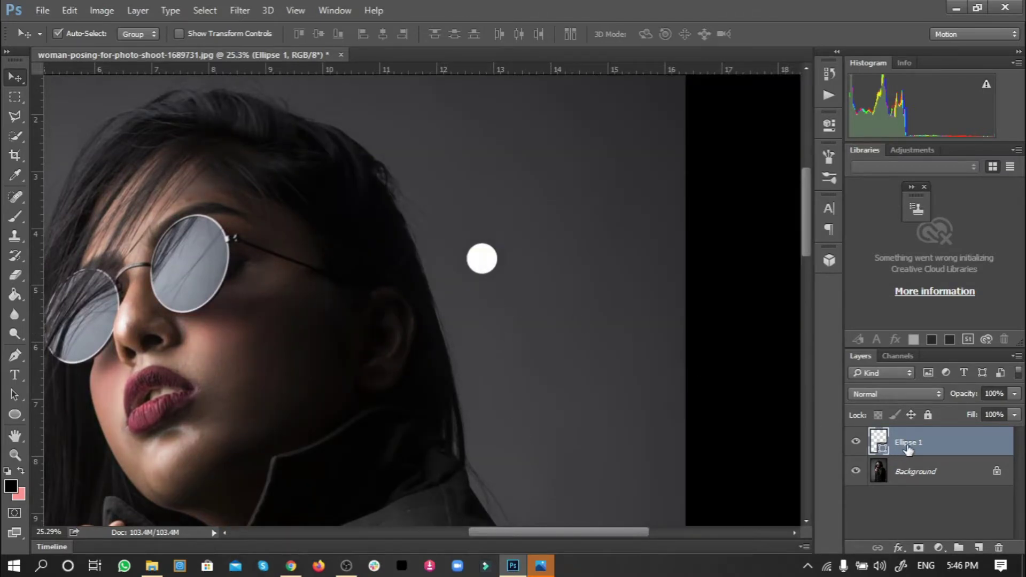
key("ctrl+j")
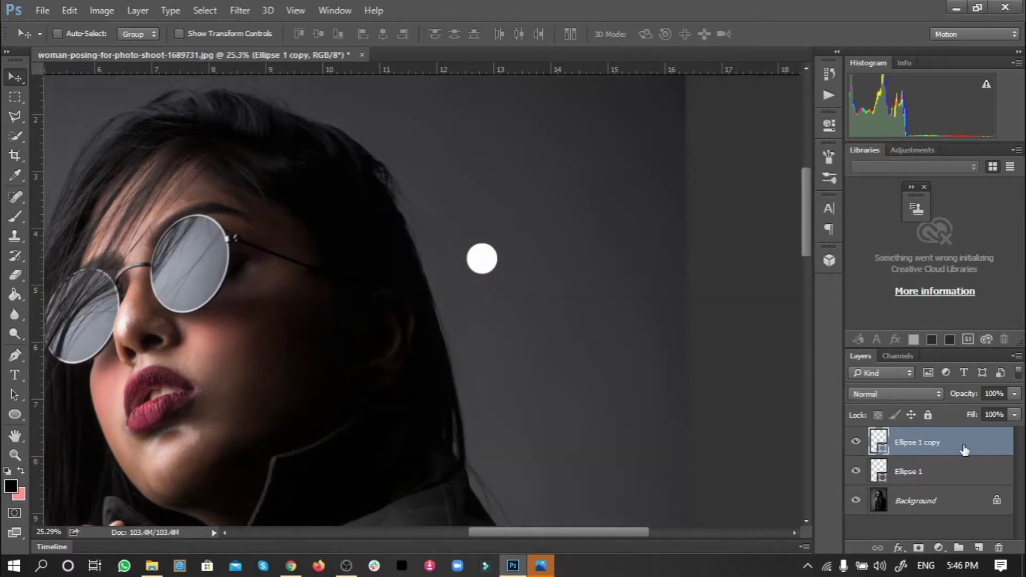
left_click_drag(499, 264, 531, 264)
key("ctrl+j")
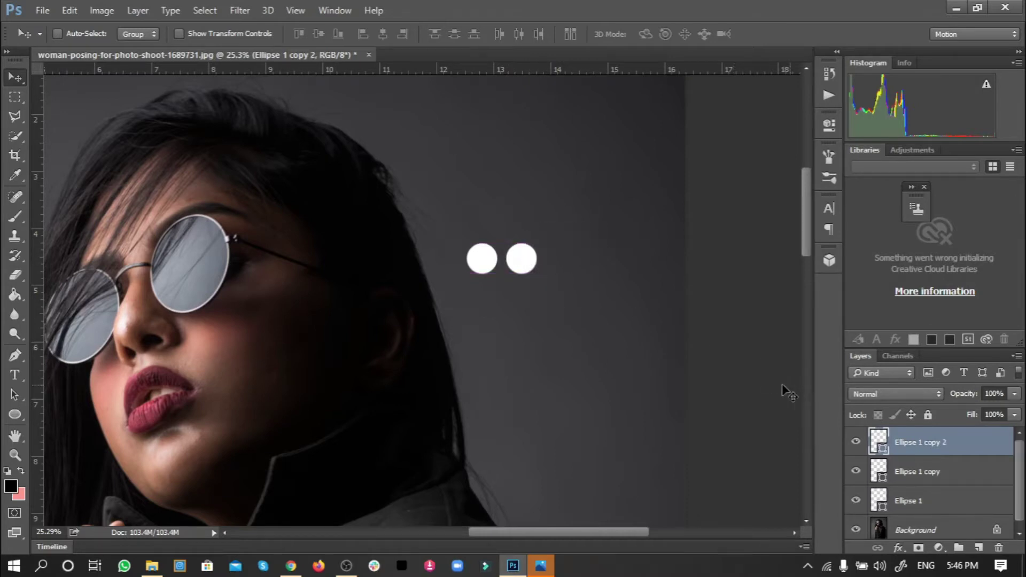
left_click_drag(535, 266, 569, 266)
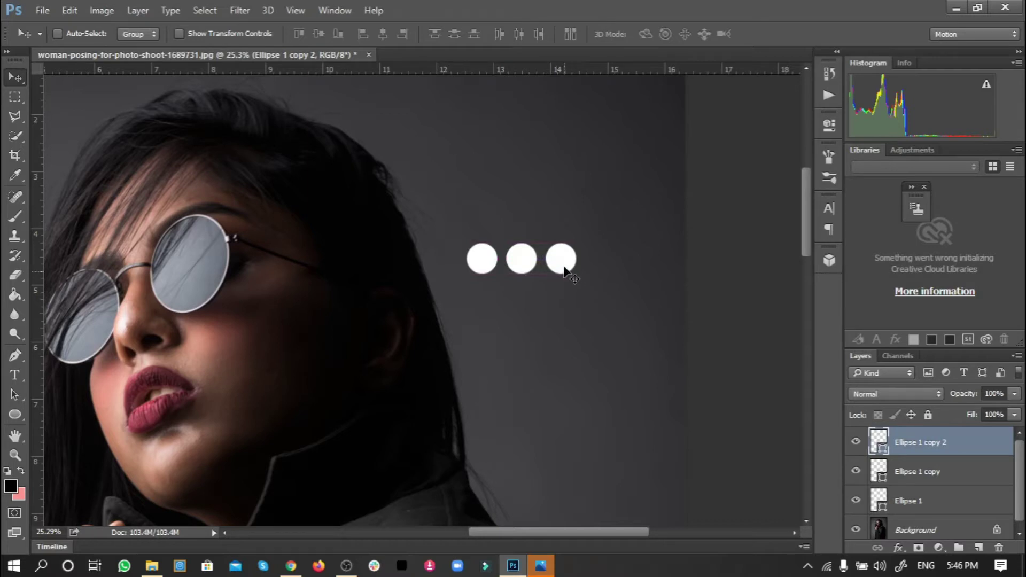
left_click_drag(562, 263, 564, 265)
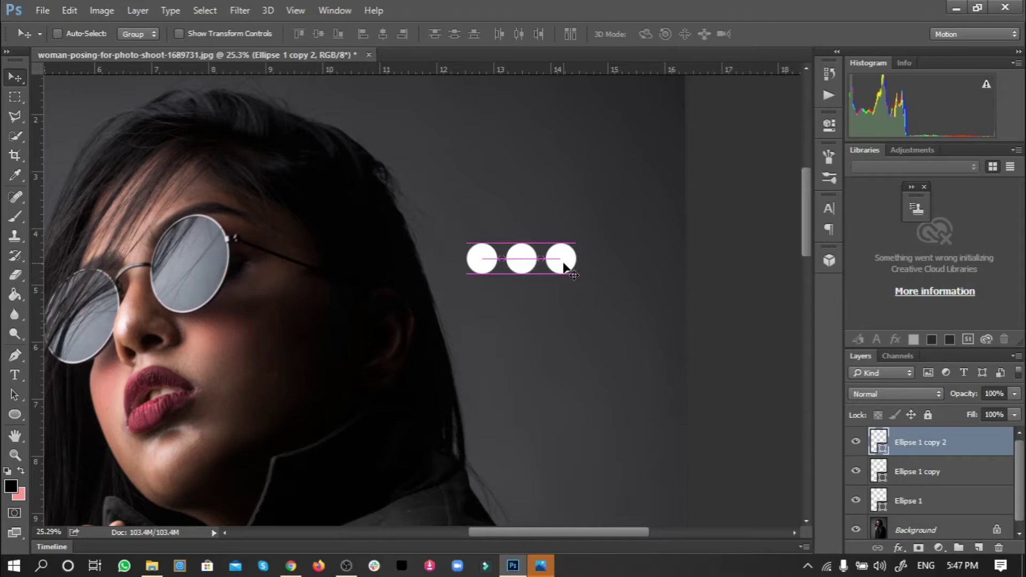
left_click_drag(565, 264, 565, 264)
Step: Add two more circle copies at the same spacing to extend the row to five dots
key("ctrl")
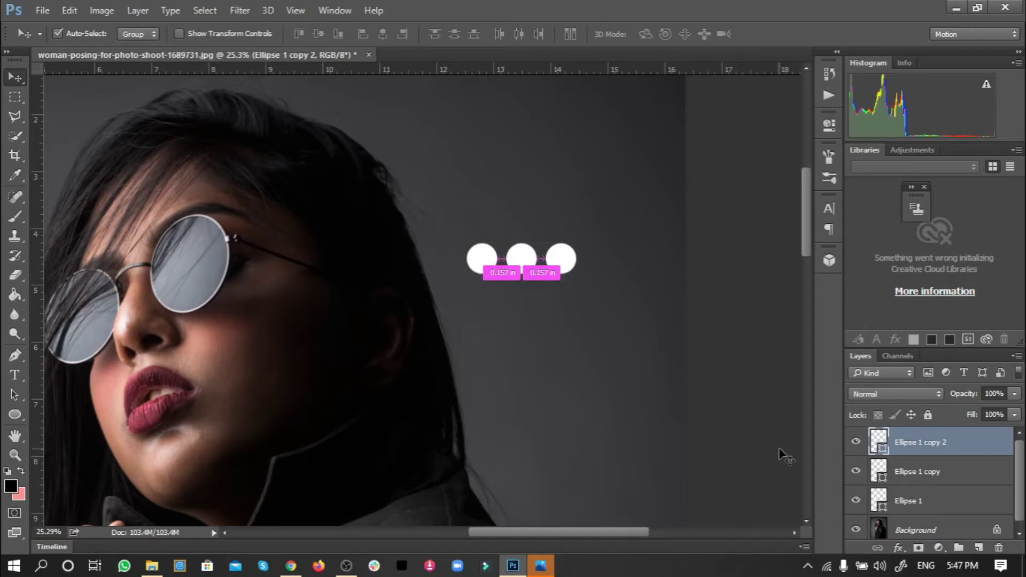
left_click_drag(563, 260, 640, 265)
key("ctrl+j")
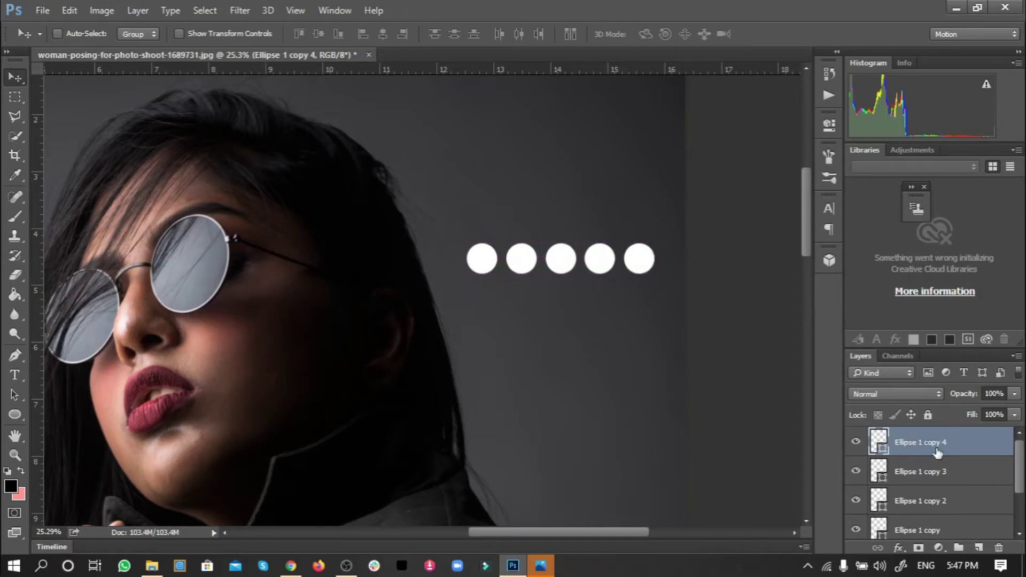
Step: Select all five ellipse layers and put them in one group
scroll(937, 452, "down", 3)
left_click(956, 496, "shift")
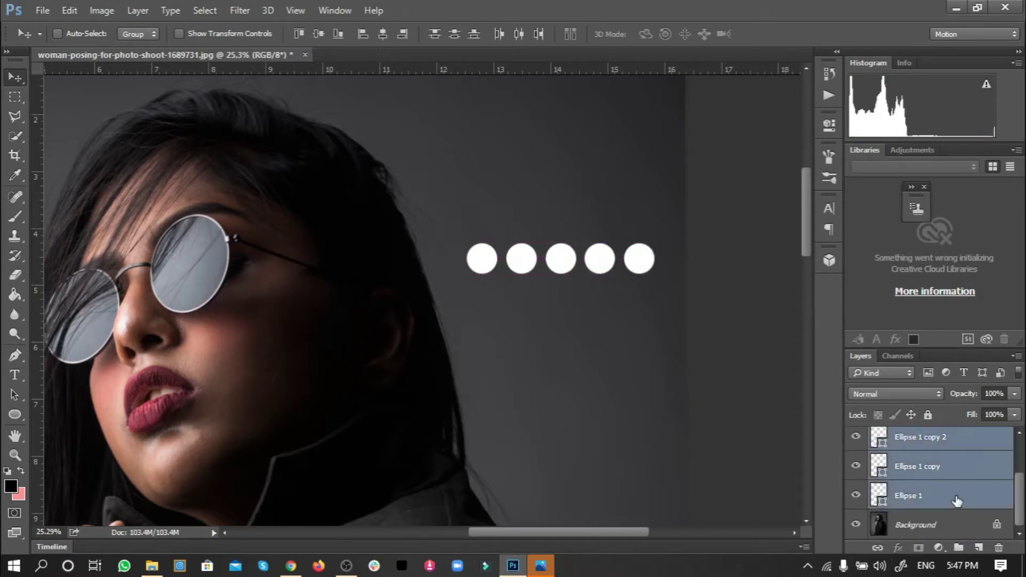
key("ctrl")
key("ctrl+g")
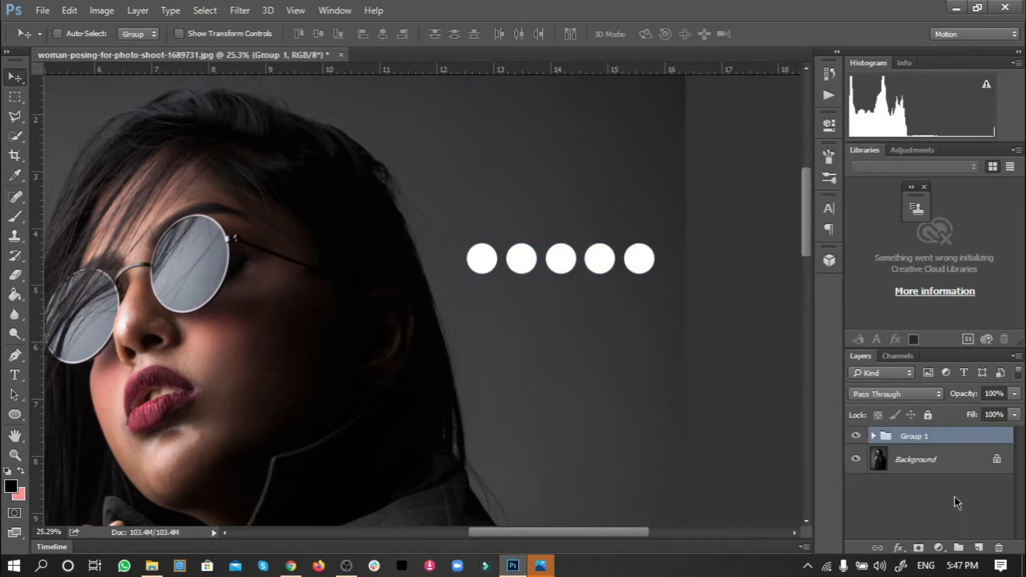
Step: Duplicate the row group twice and stack the copies evenly below it to make a three-row grid of dots
key("ctrl+j")
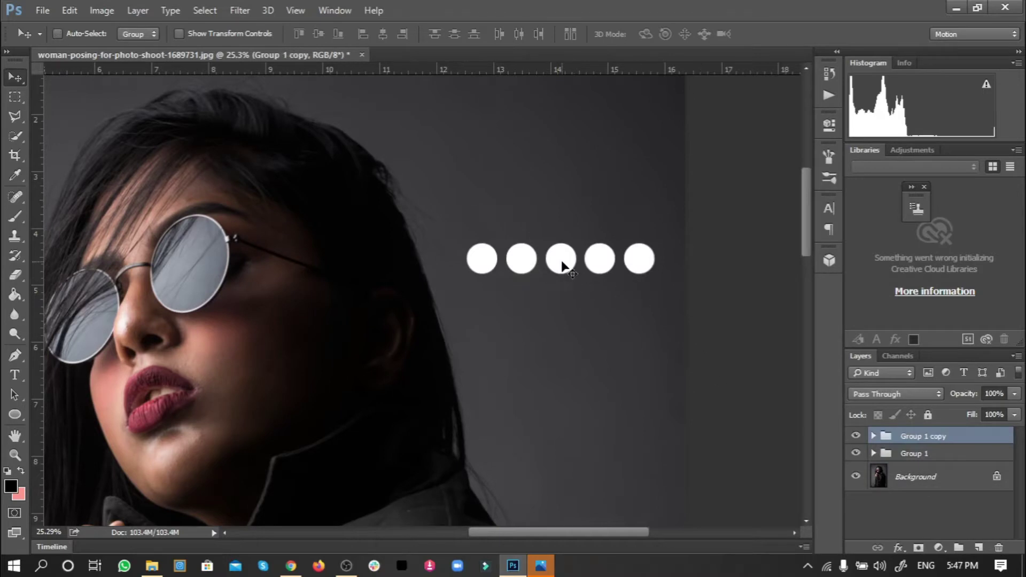
left_click_drag(558, 257, 561, 336)
key("ctrl")
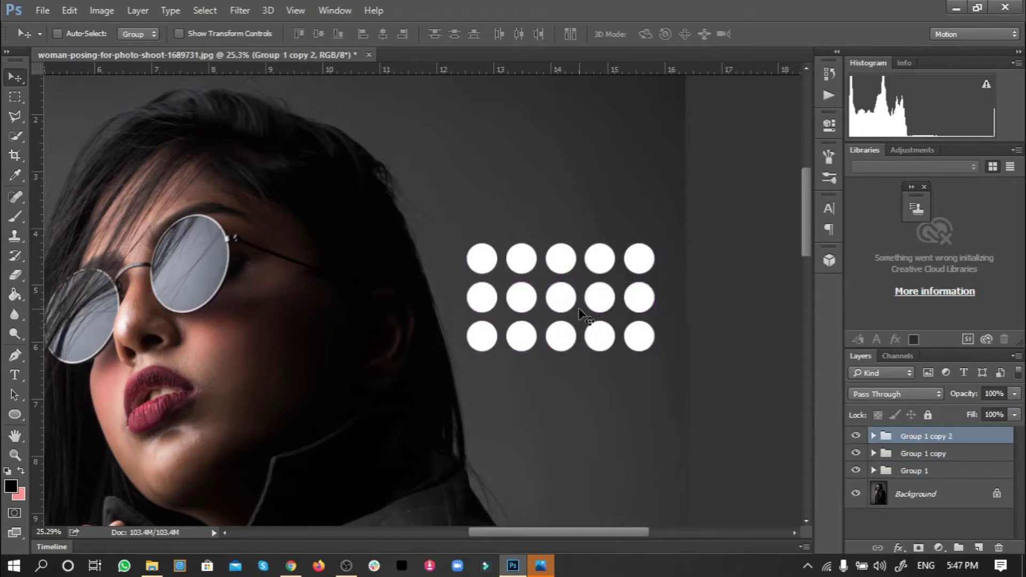
Step: Combine the three dot-row groups into a single group
scroll(585, 316, "down", 5)
scroll(585, 317, "down", 4)
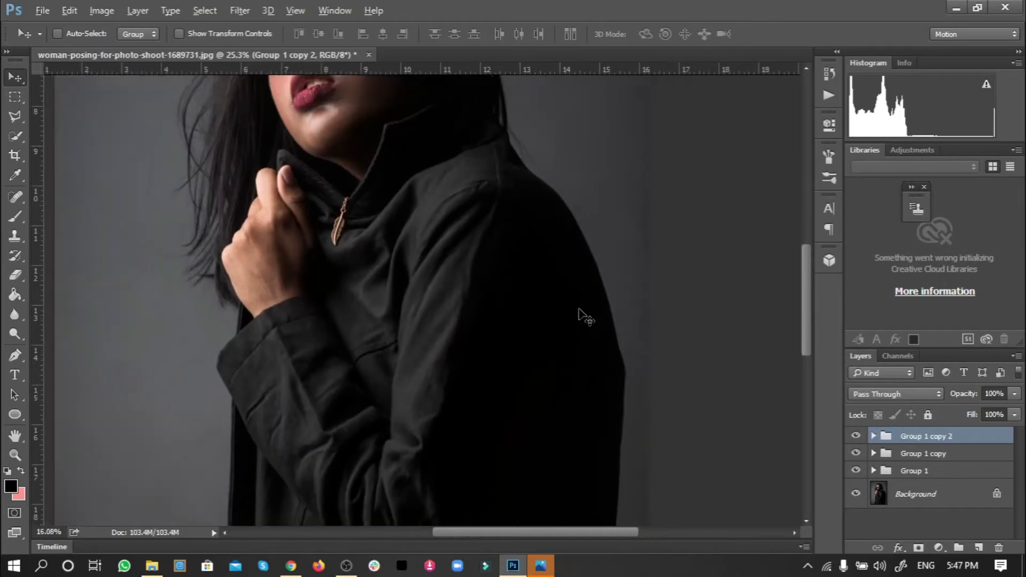
scroll(585, 317, "down", 4)
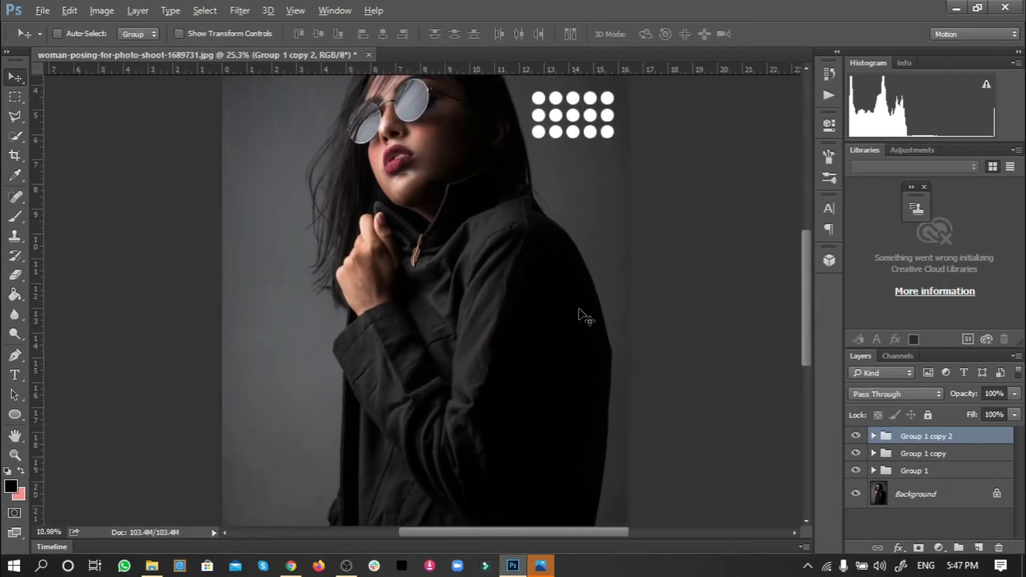
scroll(584, 313, "down", 2)
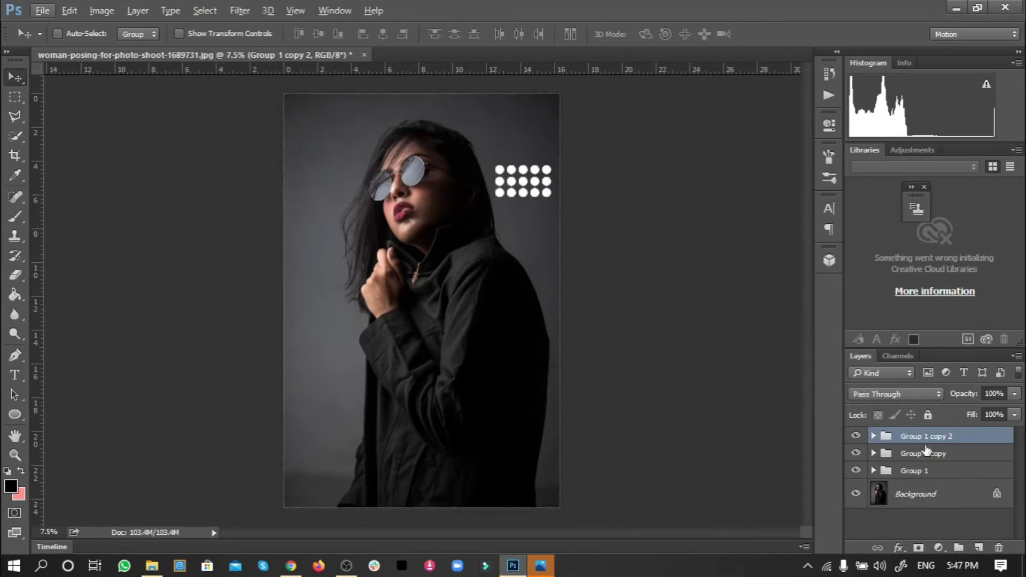
left_click(930, 480, "shift")
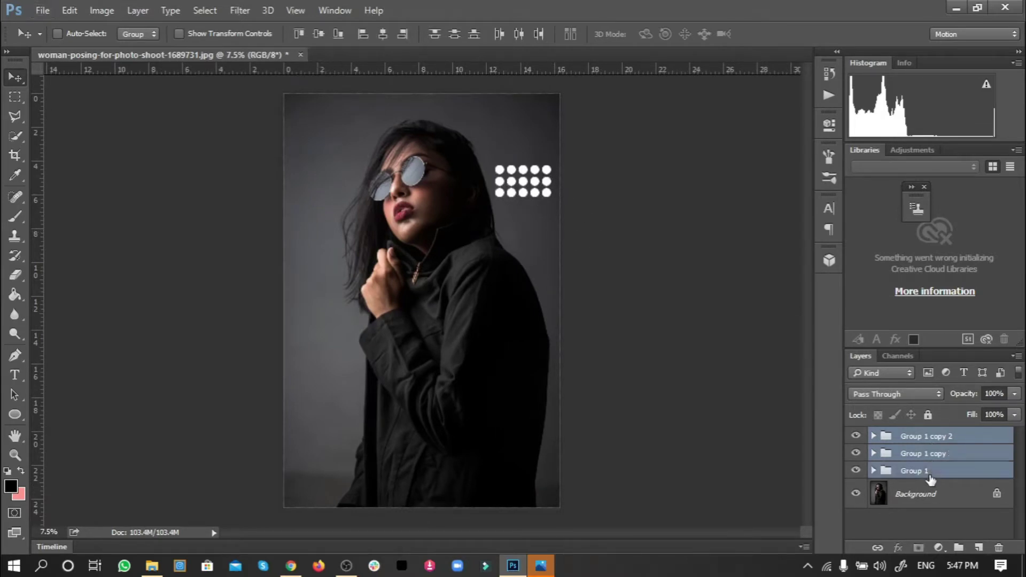
key("ctrl+g")
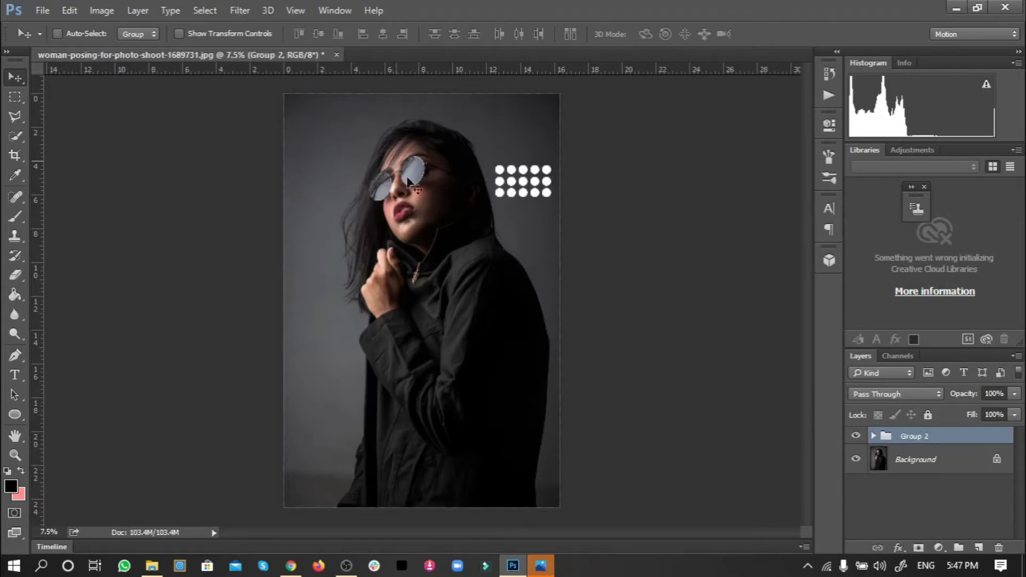
Step: Duplicate the dot grid into the photo's lower-left corner, and move the original grid slightly higher beside the woman's head
key("ctrl+j")
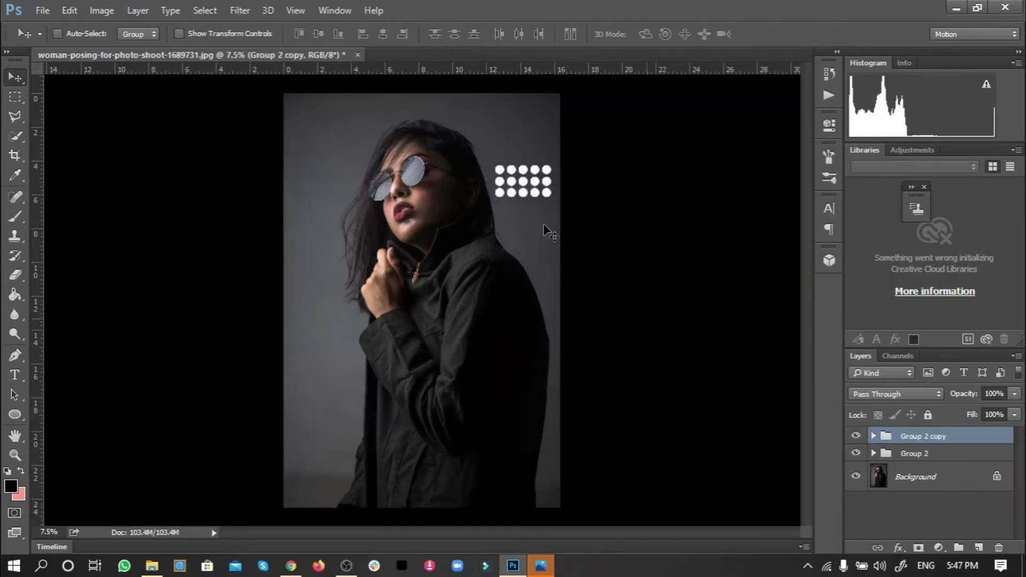
left_click_drag(529, 200, 332, 496)
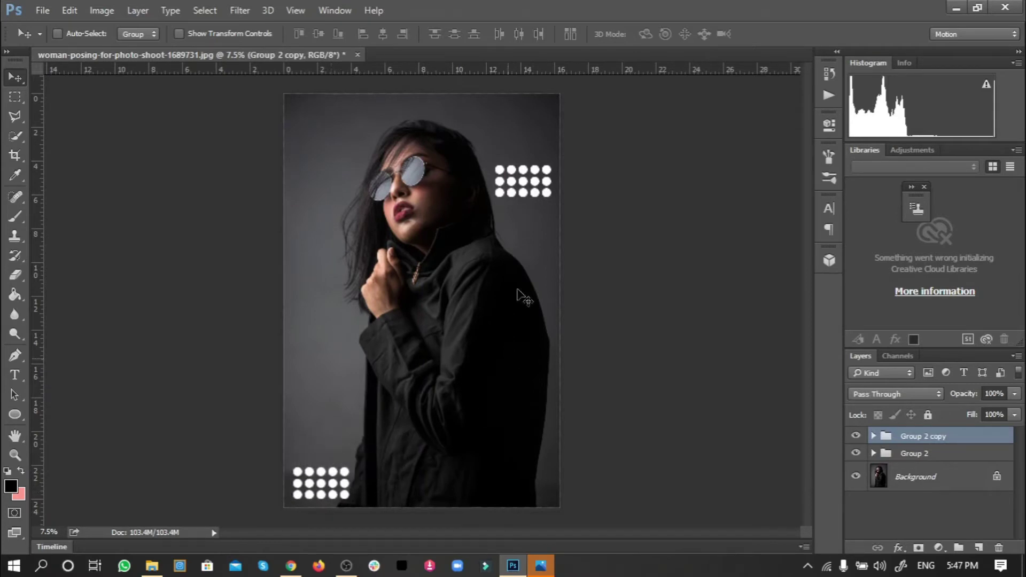
left_click(939, 457)
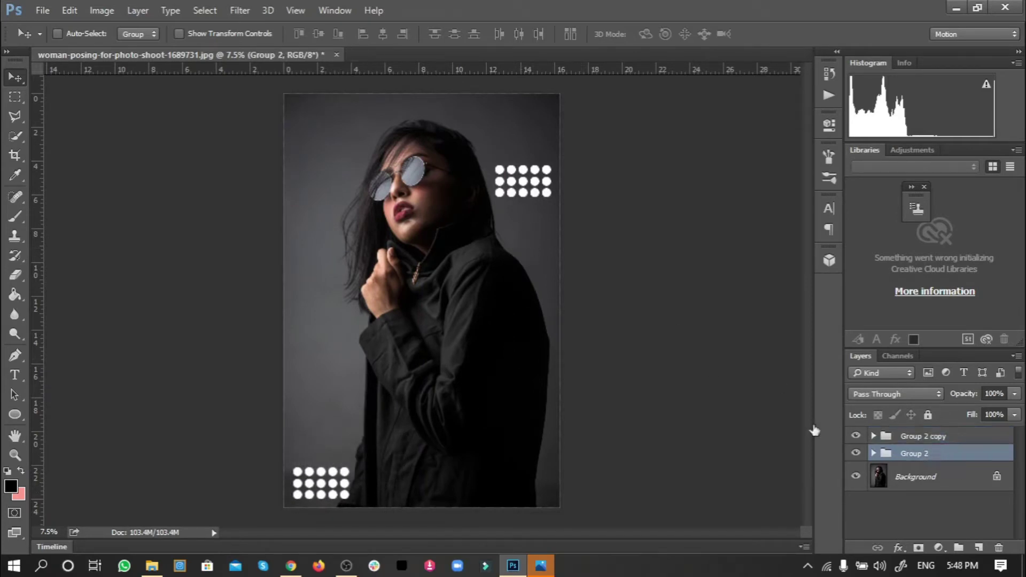
left_click_drag(521, 182, 516, 150)
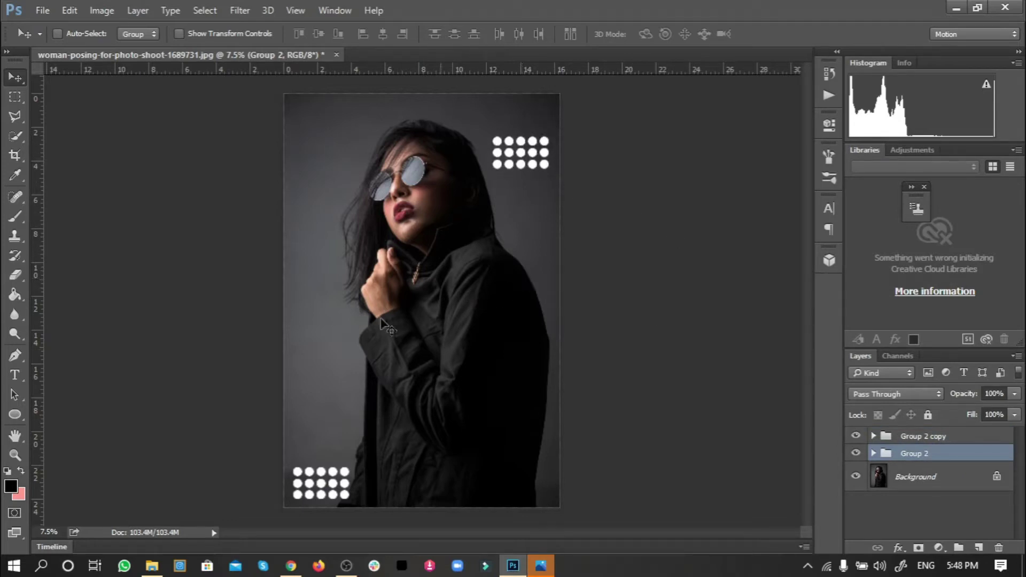
Step: Add the vertical text "F A S H I O N" down the middle of the photo, enlarged to about 110 pt
left_click(14, 374)
left_click(458, 249)
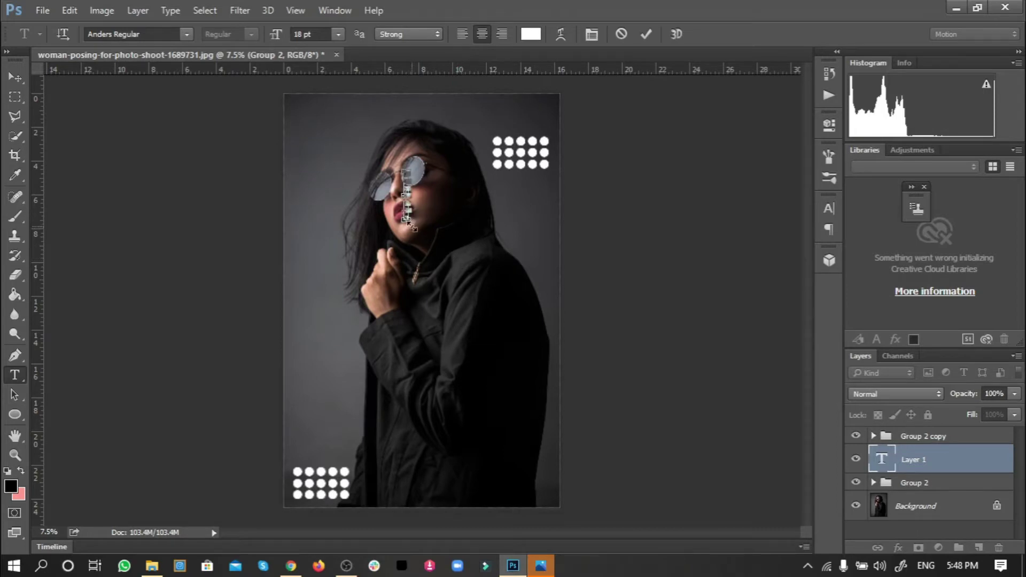
left_click_drag(406, 171, 516, 462)
left_click(15, 77)
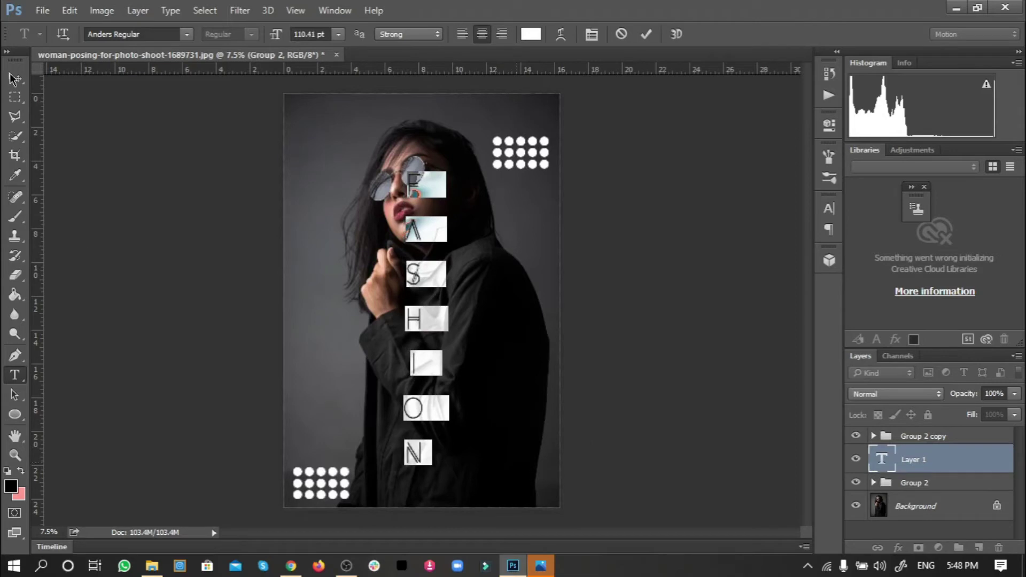
left_click_drag(426, 330, 424, 324)
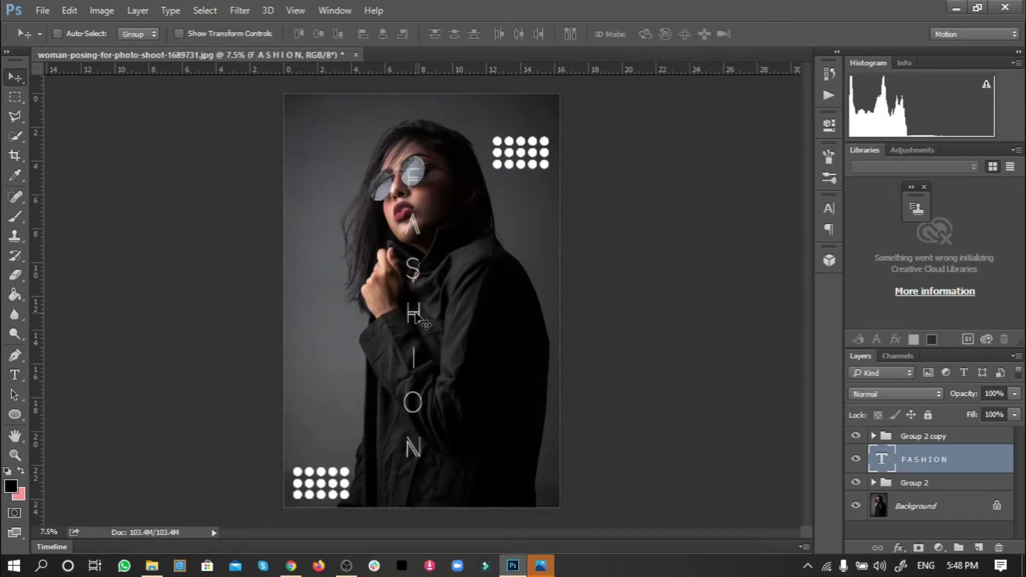
Step: Change the font of the vertical FASHION text to Gotham Bold
key("t")
left_click(415, 314)
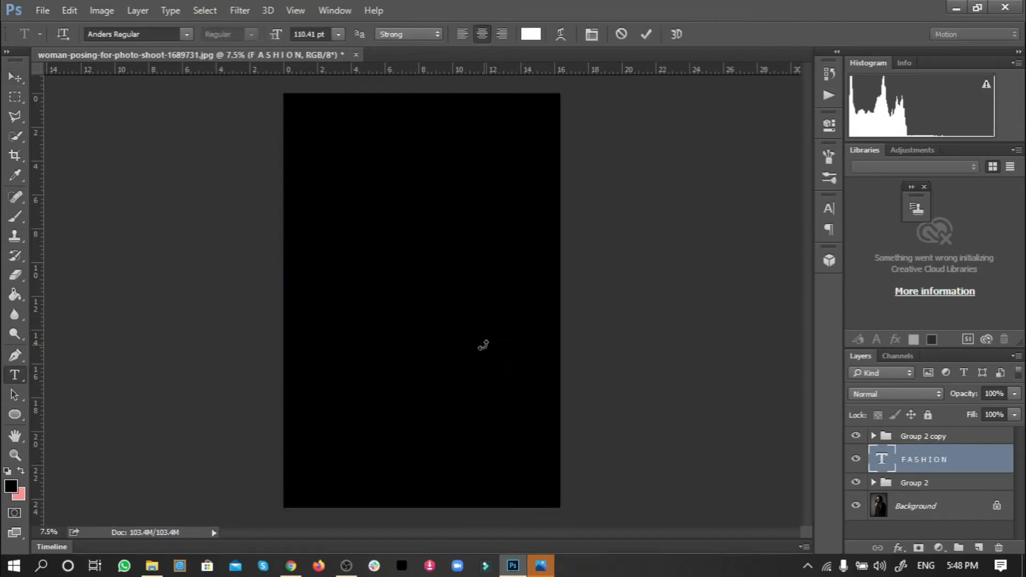
left_click(152, 35)
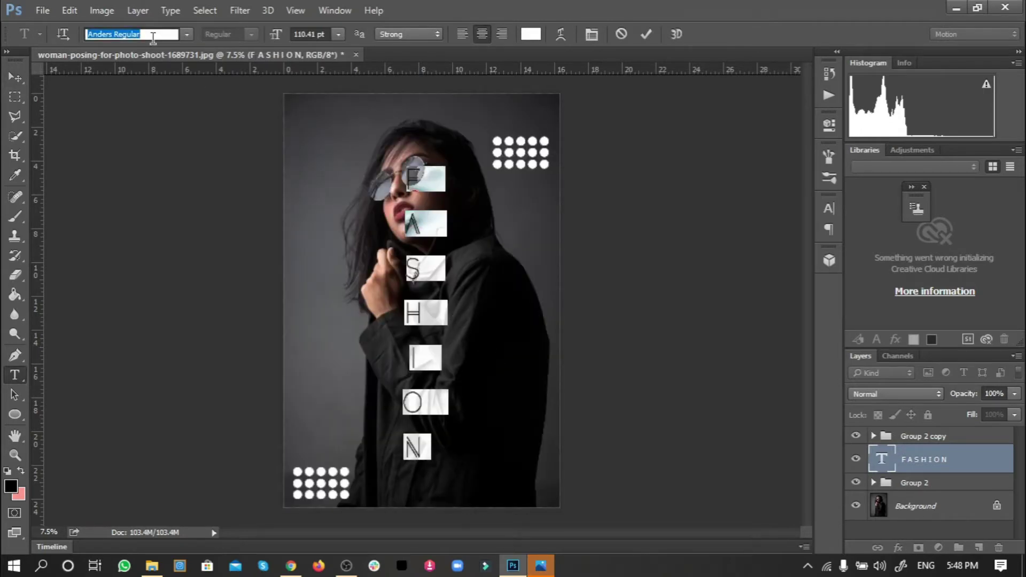
type("G")
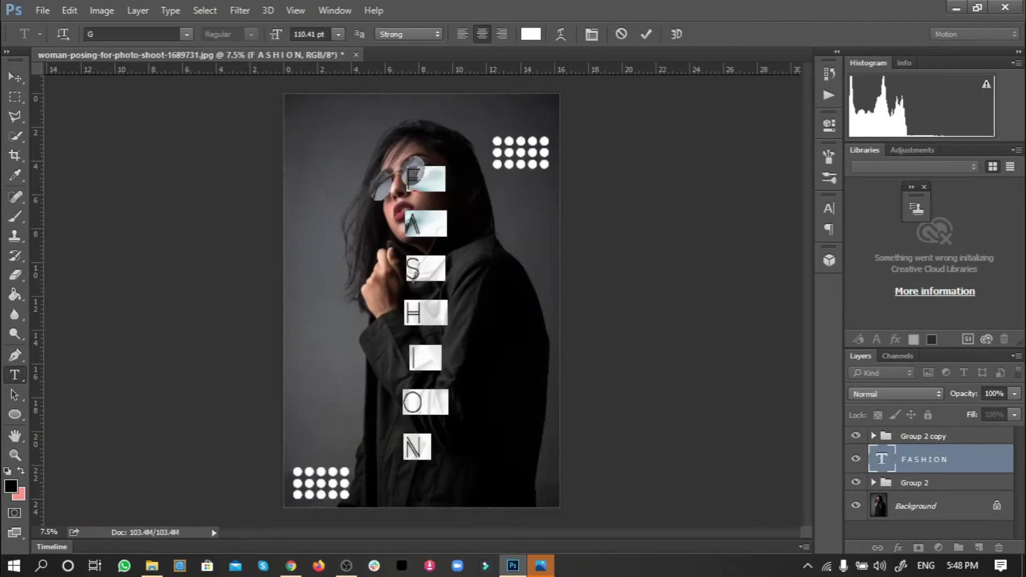
type("O")
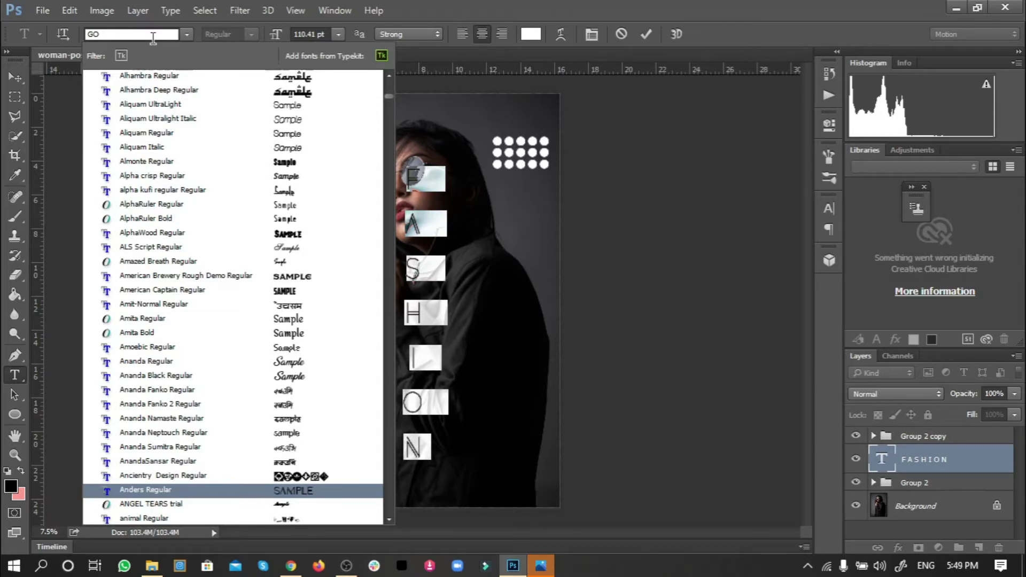
type("THAM")
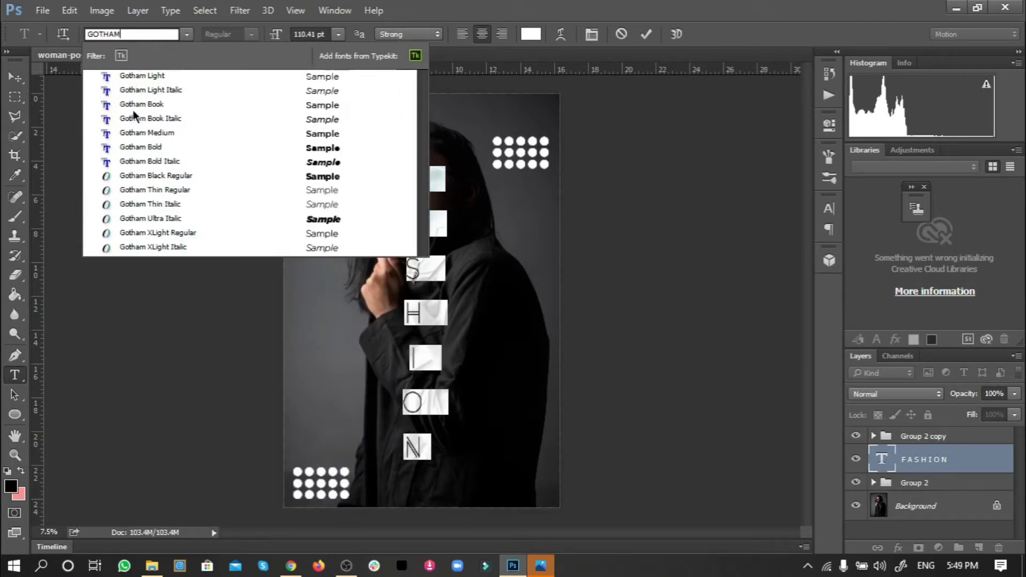
left_click(133, 146)
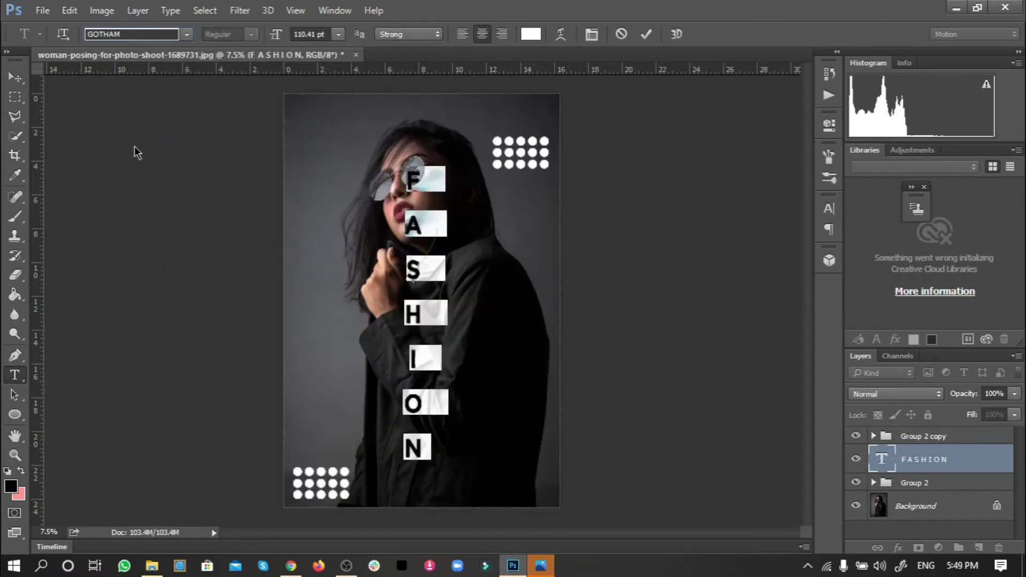
left_click(15, 78)
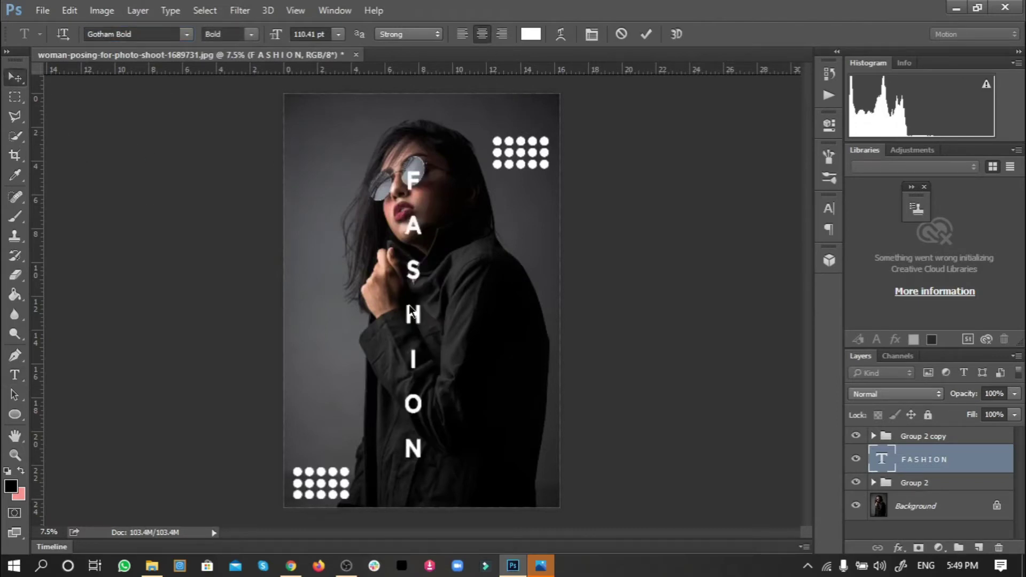
Step: Enlarge the vertical FASHION text proportionally to about 114% around its centre
key("ctrl+t")
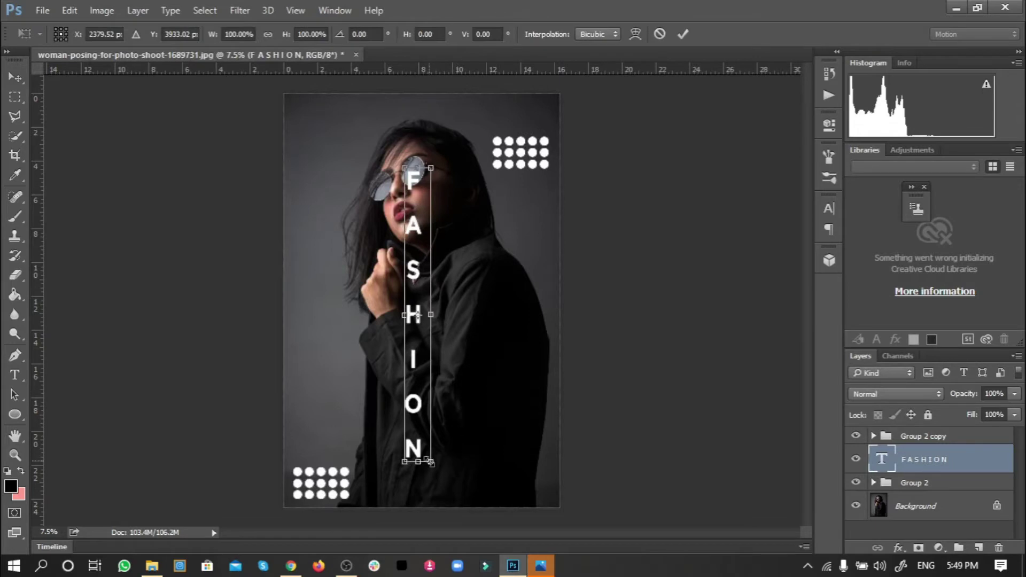
left_click_drag(431, 461, 447, 484)
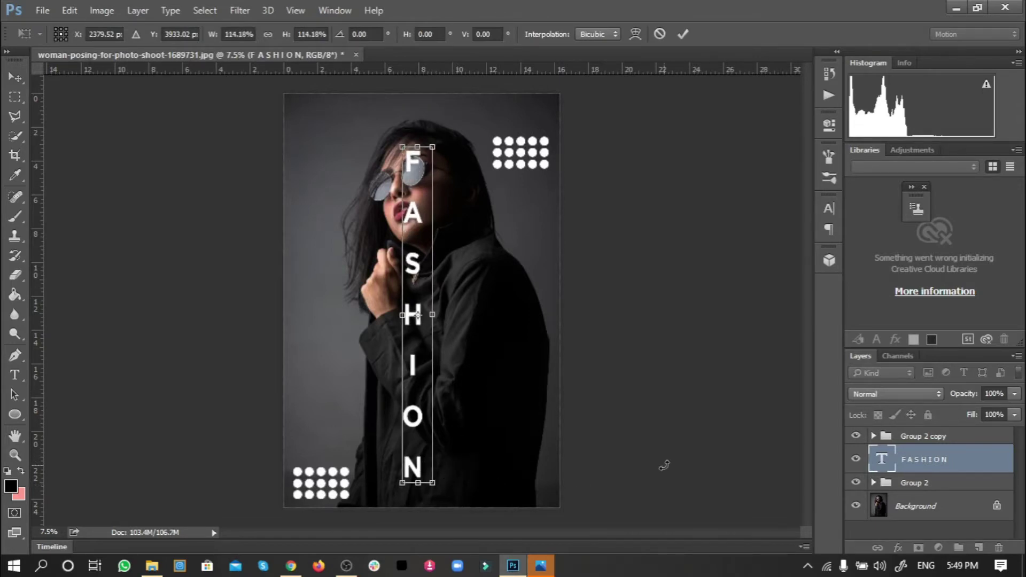
key("Return")
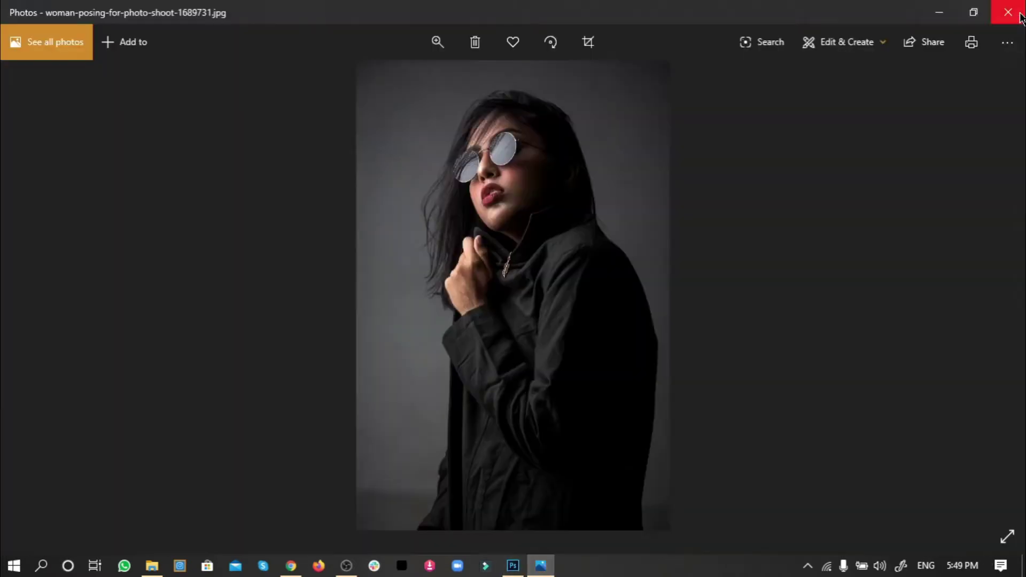
Step: Add a new layer directly above the Background and fill it with black
left_click(1005, 7)
left_click(935, 514)
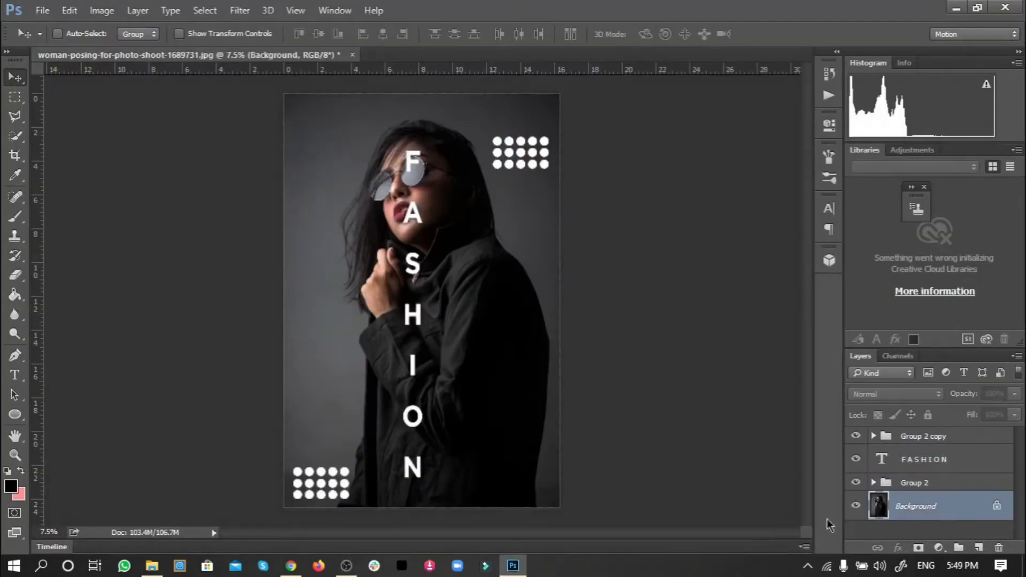
left_click(979, 548)
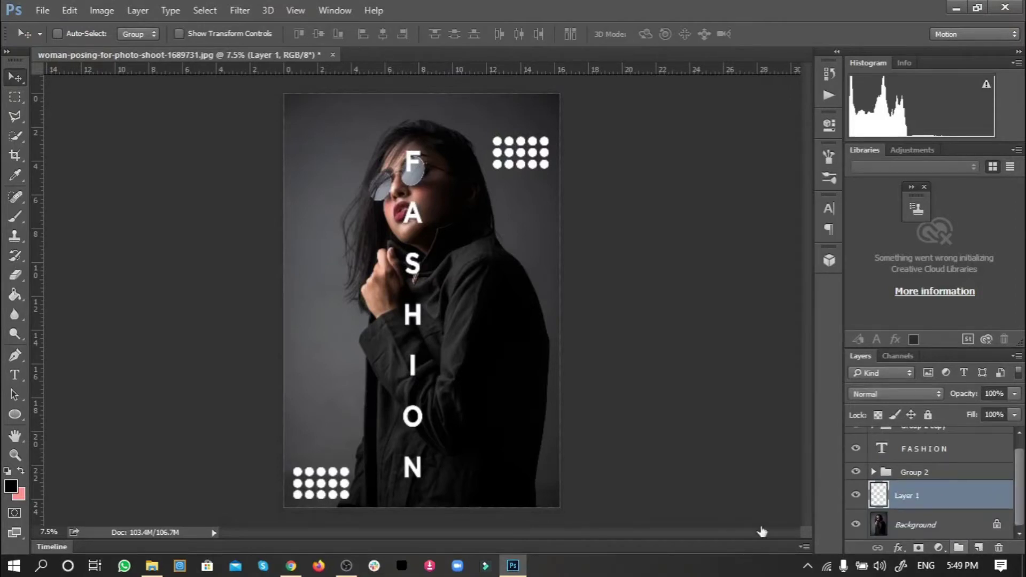
left_click(15, 297)
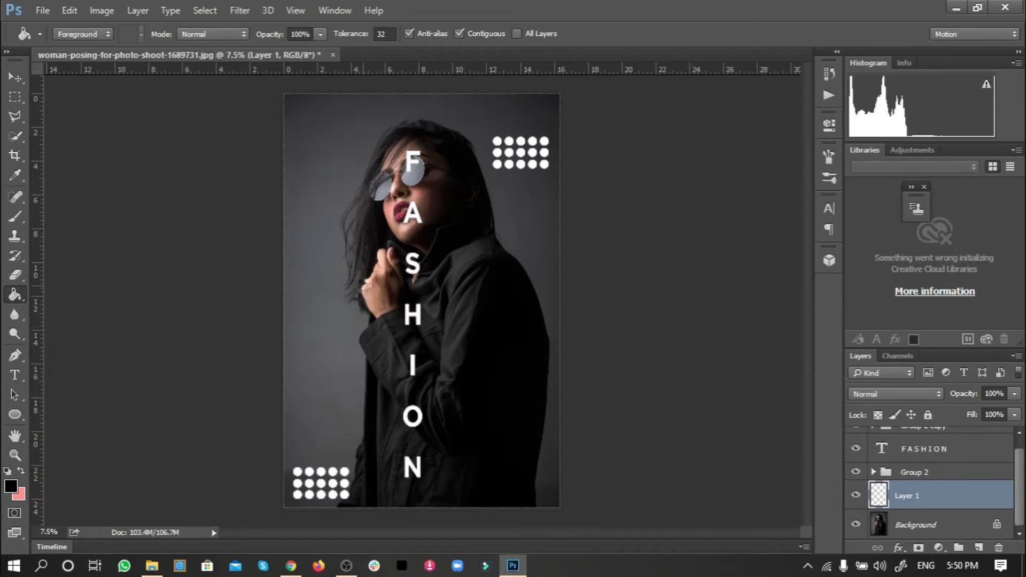
left_click(362, 288)
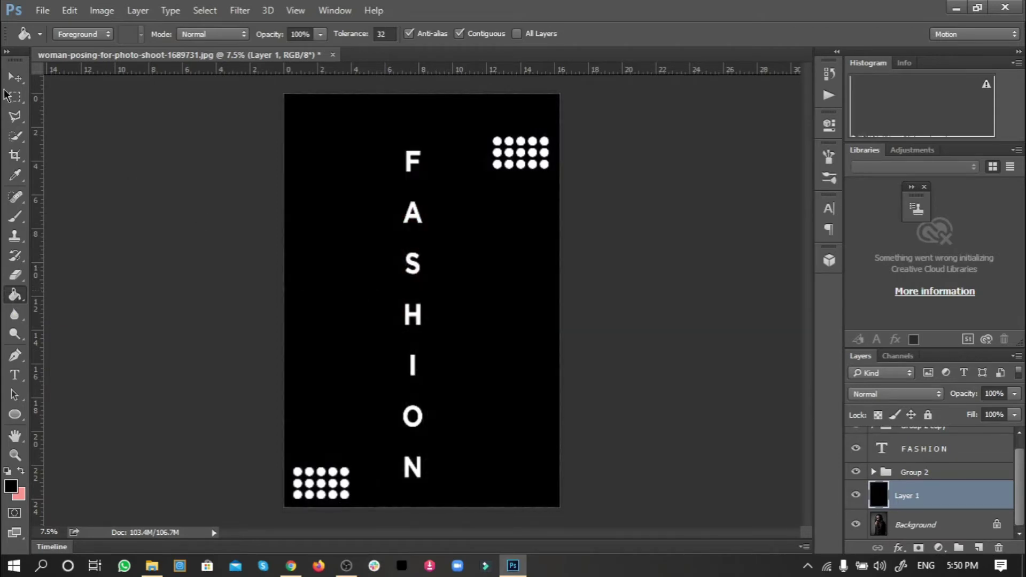
Step: Lower the black layer's fill to 45% and compare the photo with that layer hidden and shown
left_click(16, 79)
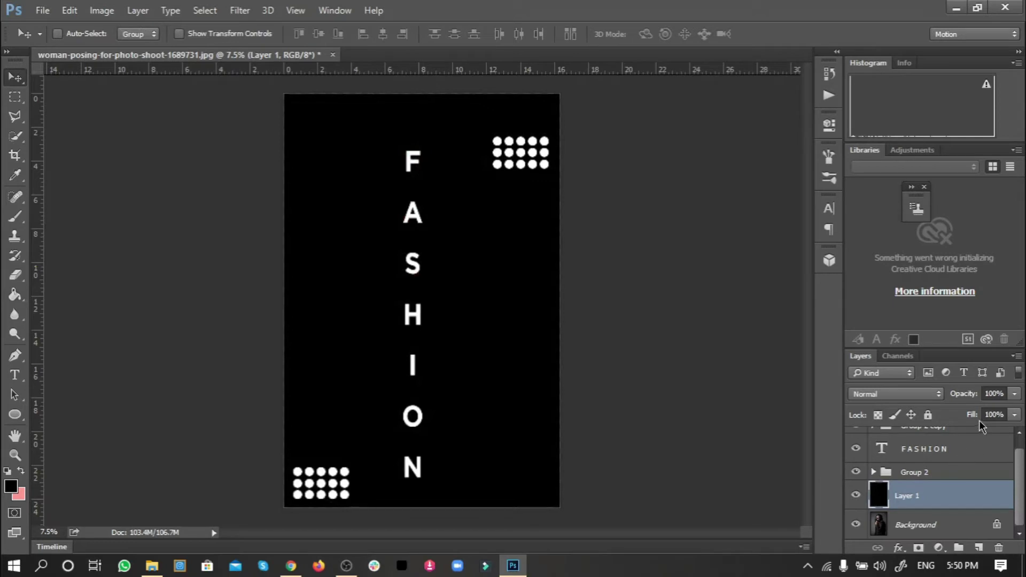
left_click_drag(971, 416, 930, 422)
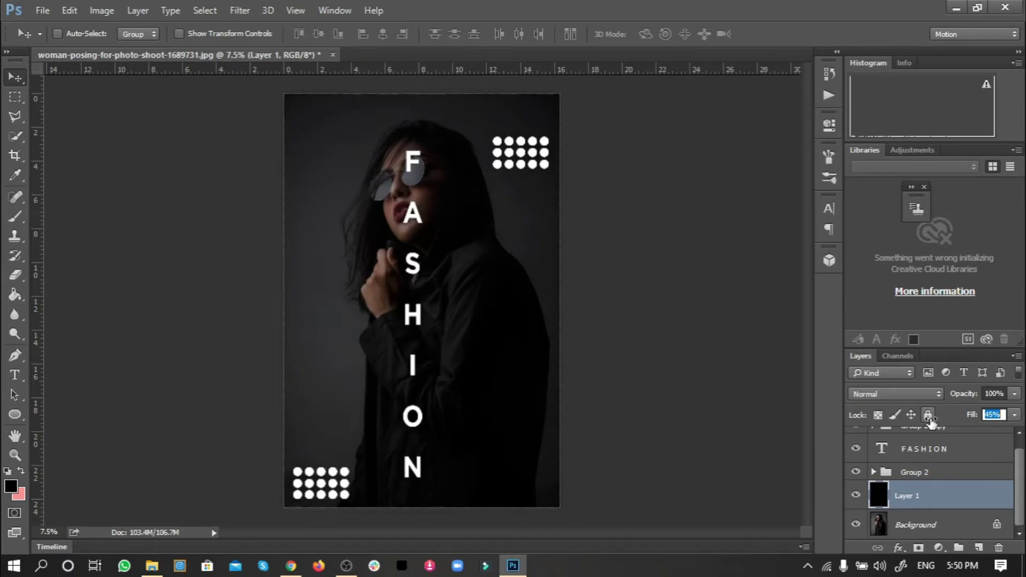
left_click(856, 499)
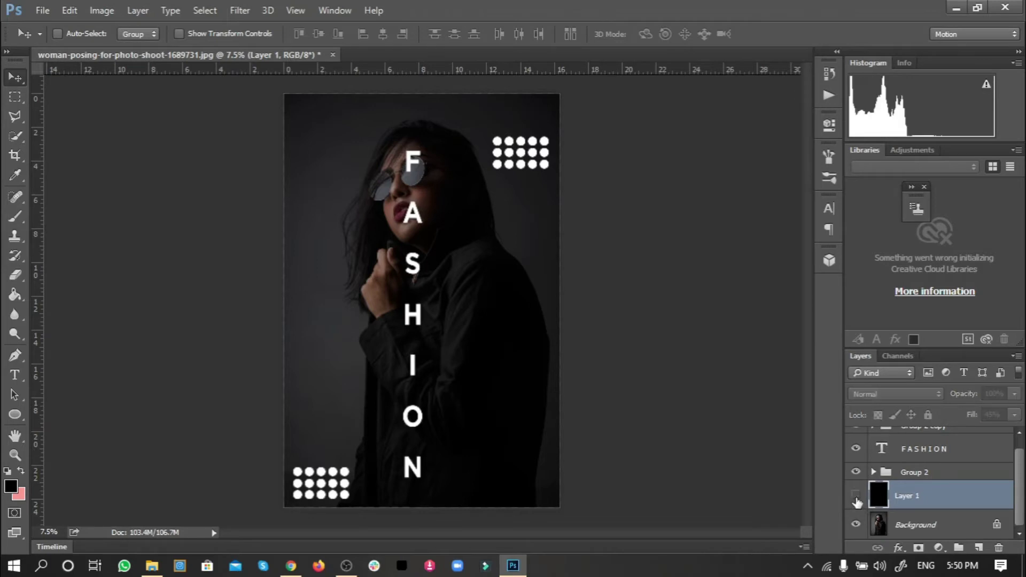
left_click(855, 499)
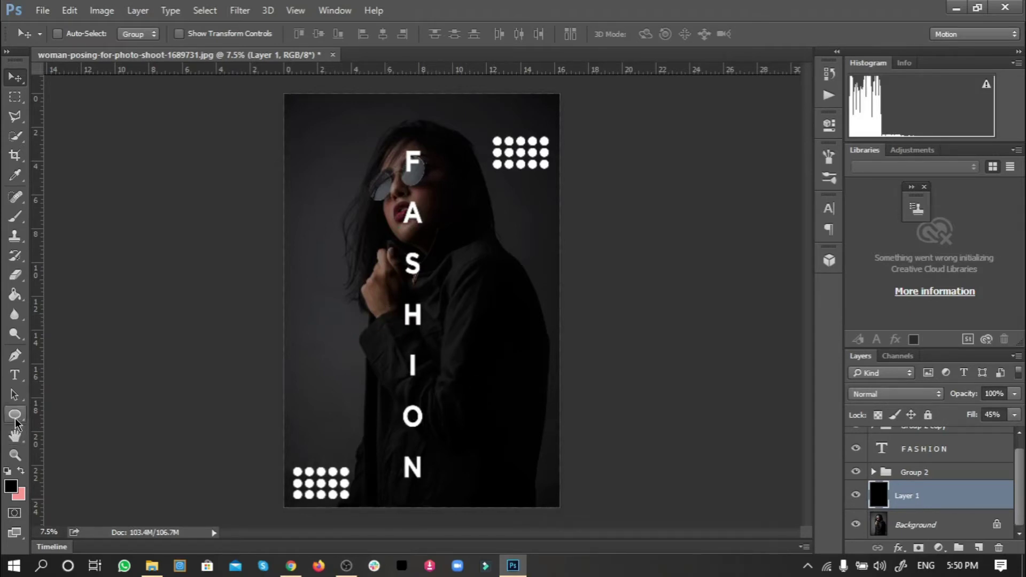
Step: Draw a tall black rectangle about 440 by 3748 px along the photo's left edge
left_click_drag(15, 422, 57, 422)
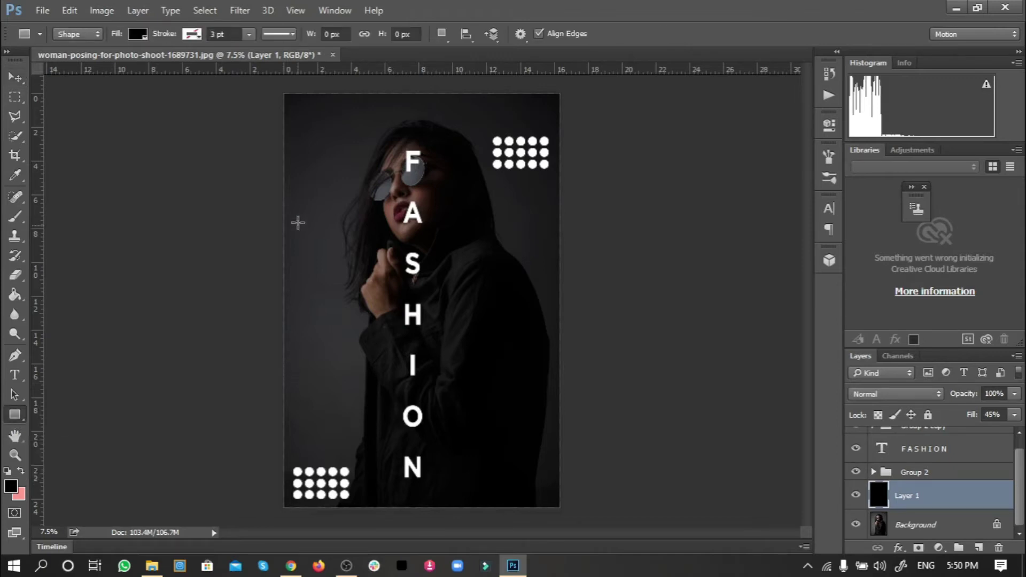
left_click_drag(282, 185, 306, 431)
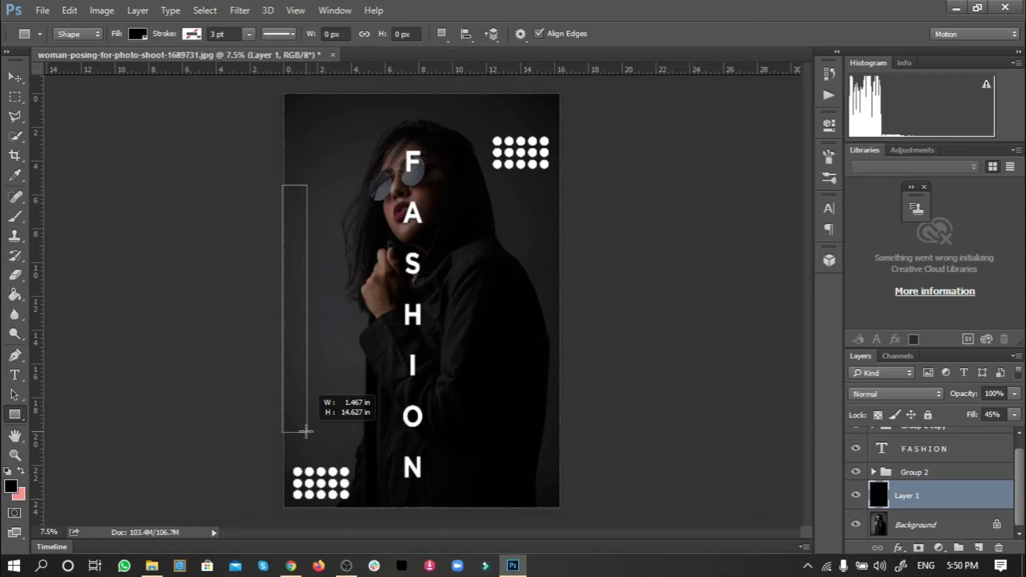
left_click_drag(306, 431, 306, 395)
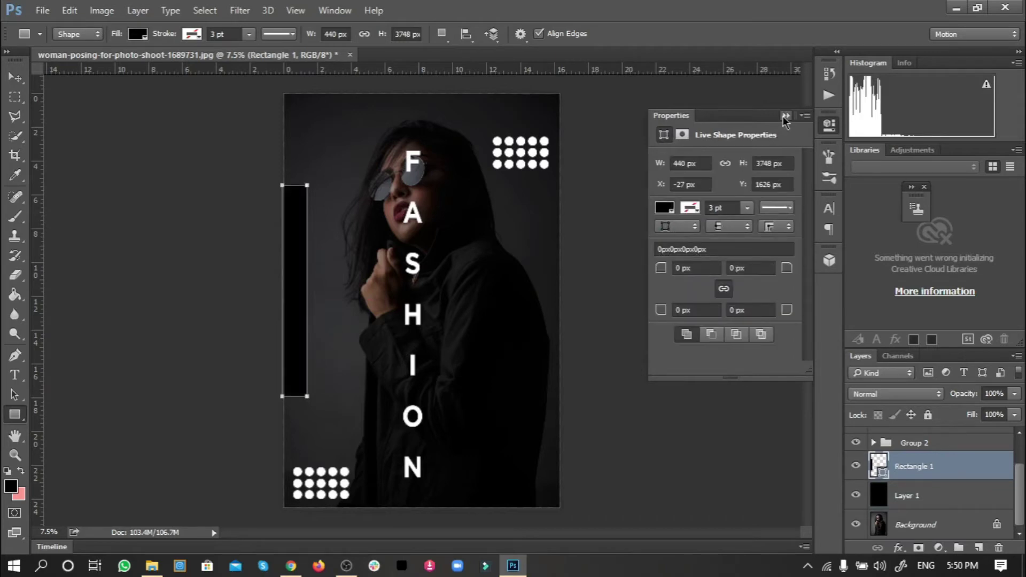
left_click(784, 116)
Step: Add the horizontal text "CONTACT US" across the upper part of the photo, enlarged to about 70 pt
key("t")
left_click(351, 150)
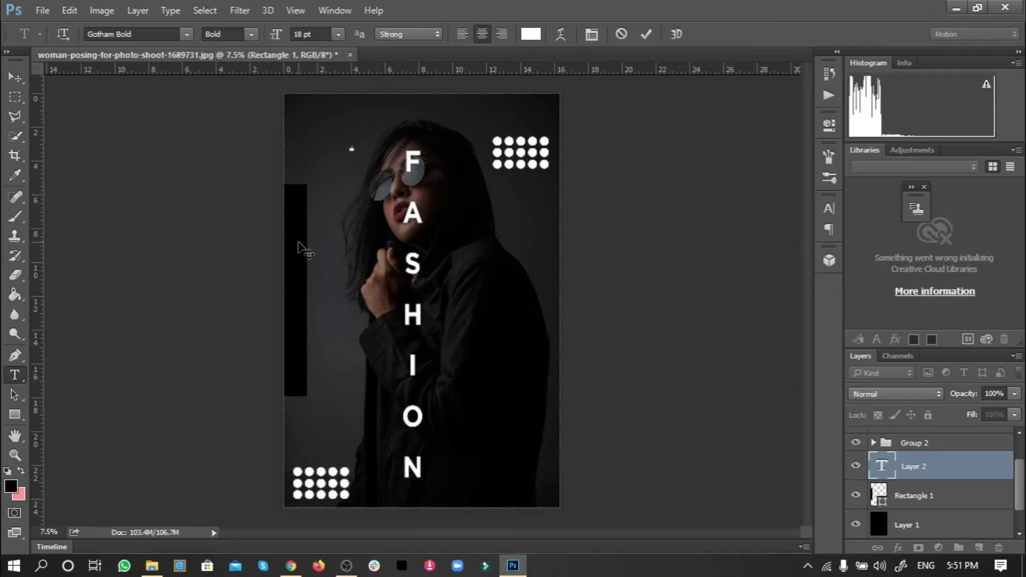
type("spatial us")
key("ctrl+Return")
left_click_drag(374, 152, 482, 194)
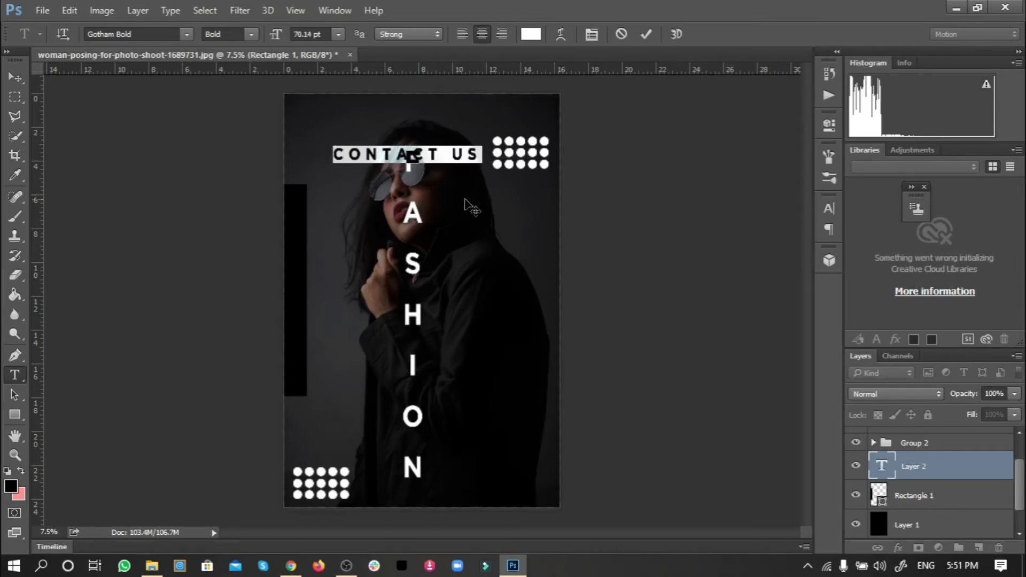
key("ctrl+Return")
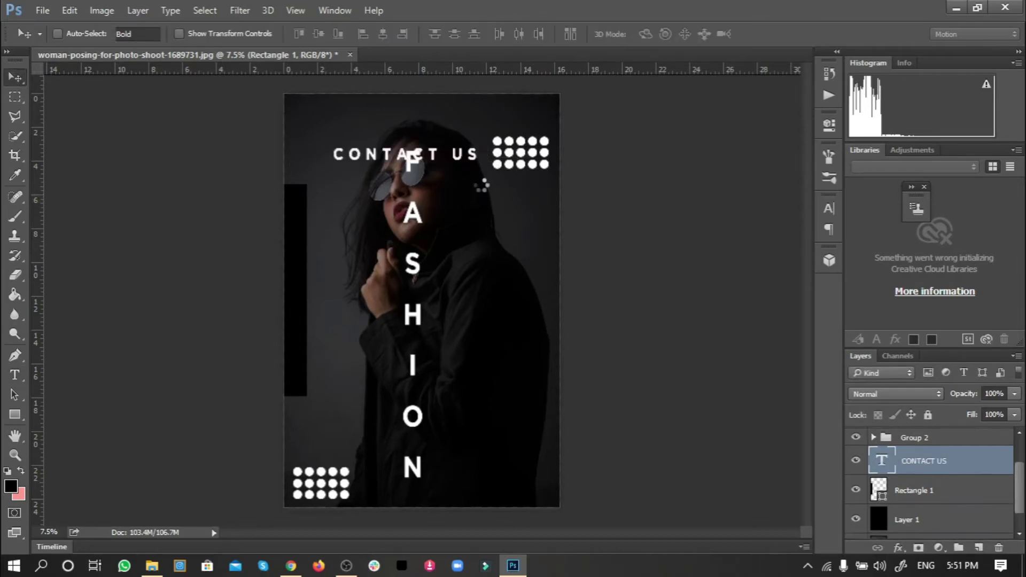
Step: Rotate the CONTACT US text 90° clockwise and place it centred on the black rectangle at the photo's left edge
key("ctrl+t")
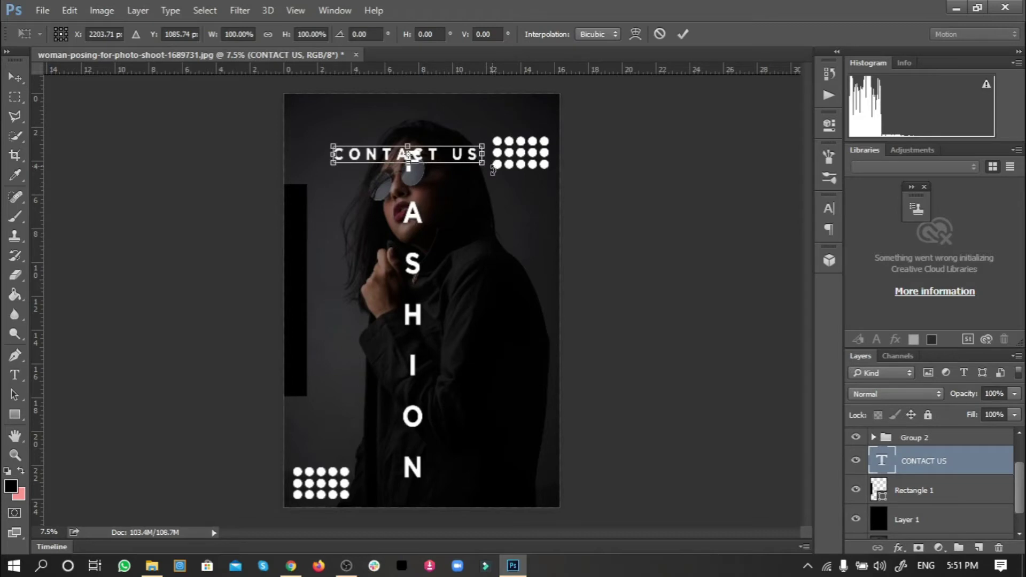
left_click_drag(481, 172, 405, 235)
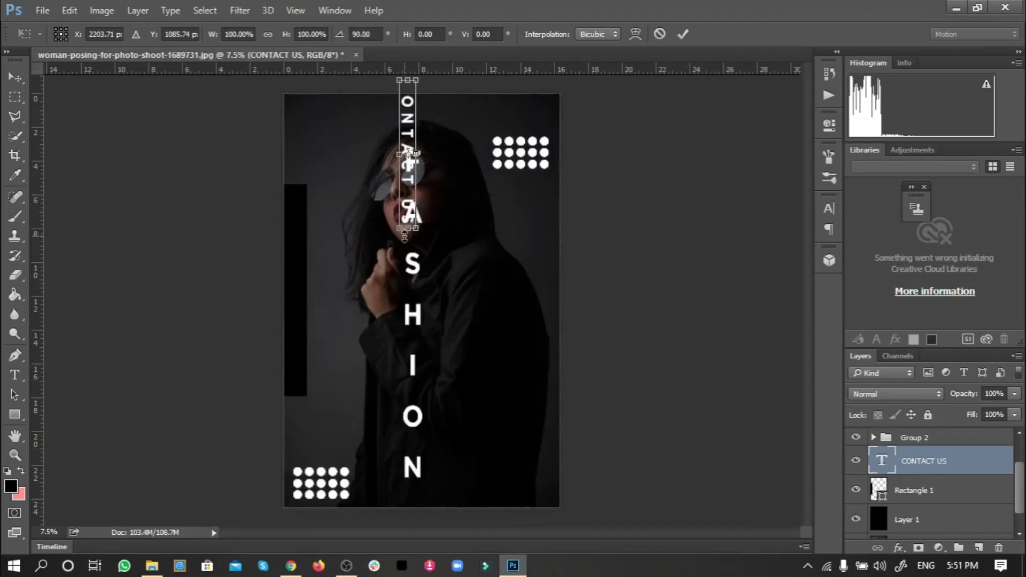
key("Return")
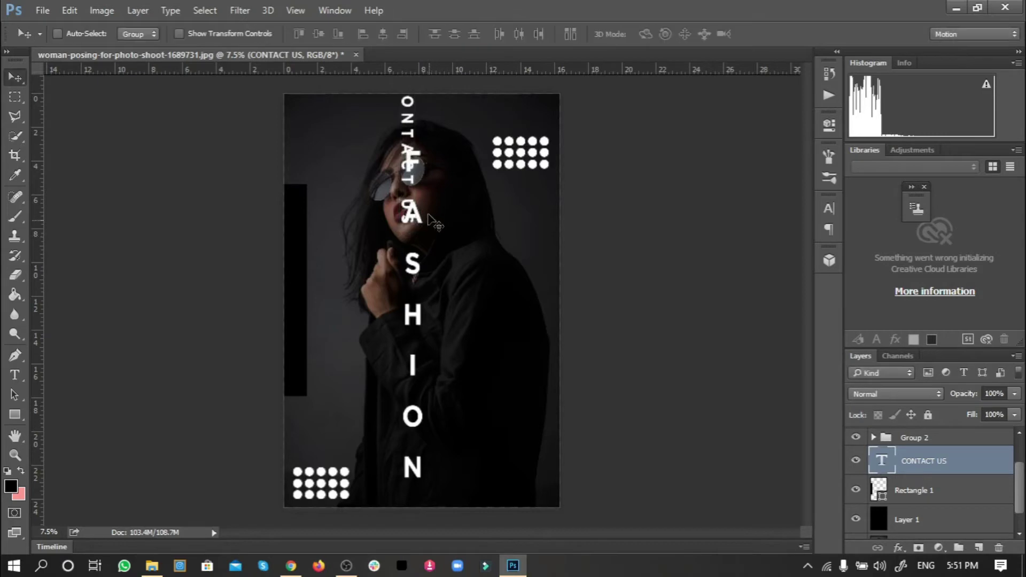
left_click_drag(422, 135, 300, 271)
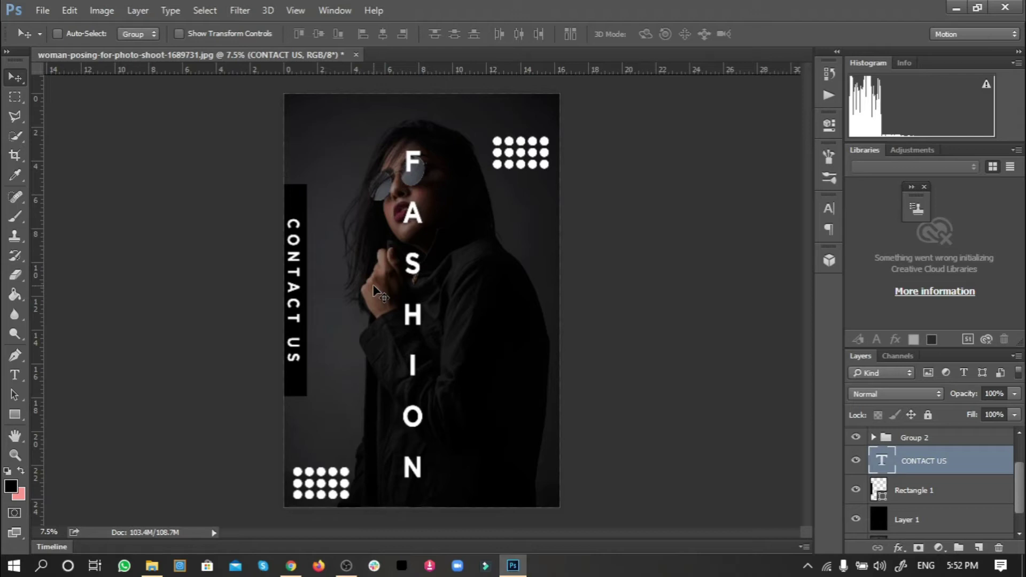
Step: Increase the tracking of the CONTACT US text until it spans nearly the full length of the black rectangle
key("t")
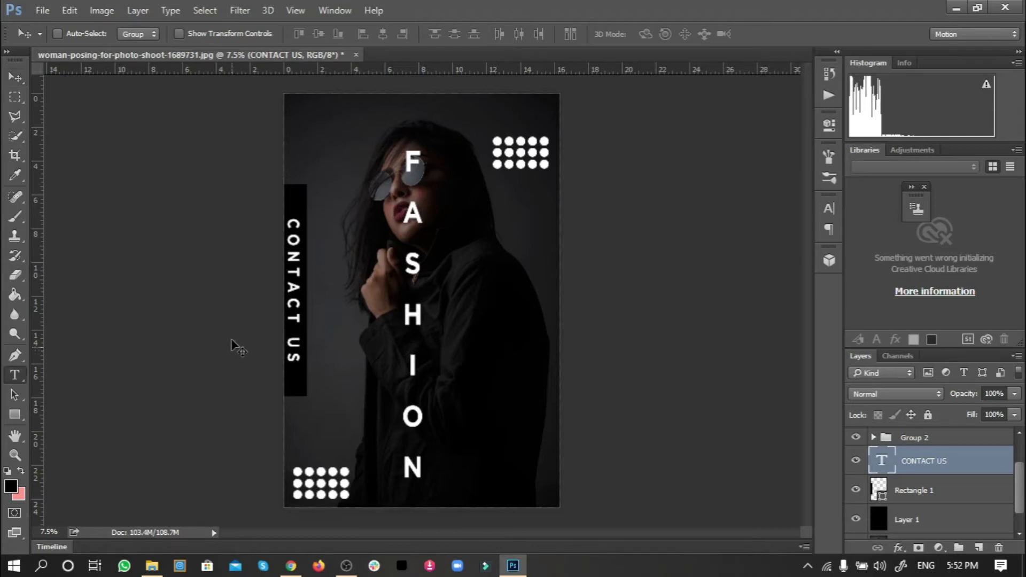
left_click(294, 298)
key("ctrl")
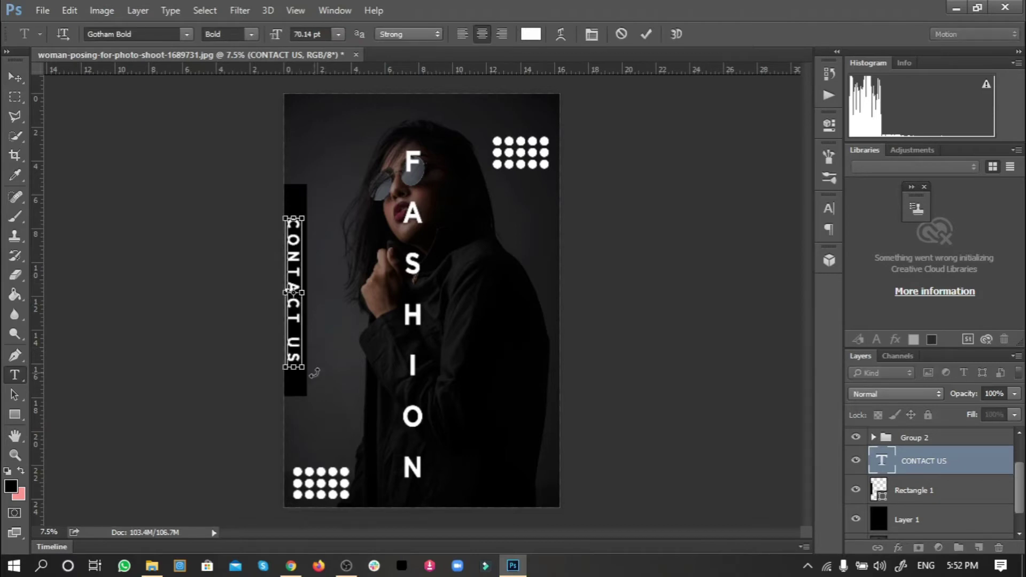
key("ctrl+a")
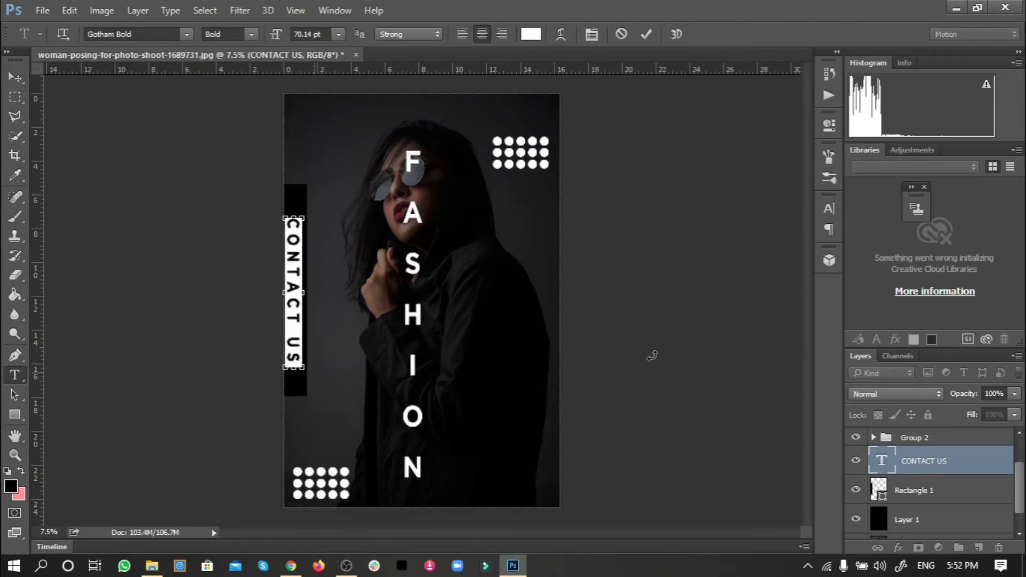
key("ctrl+t")
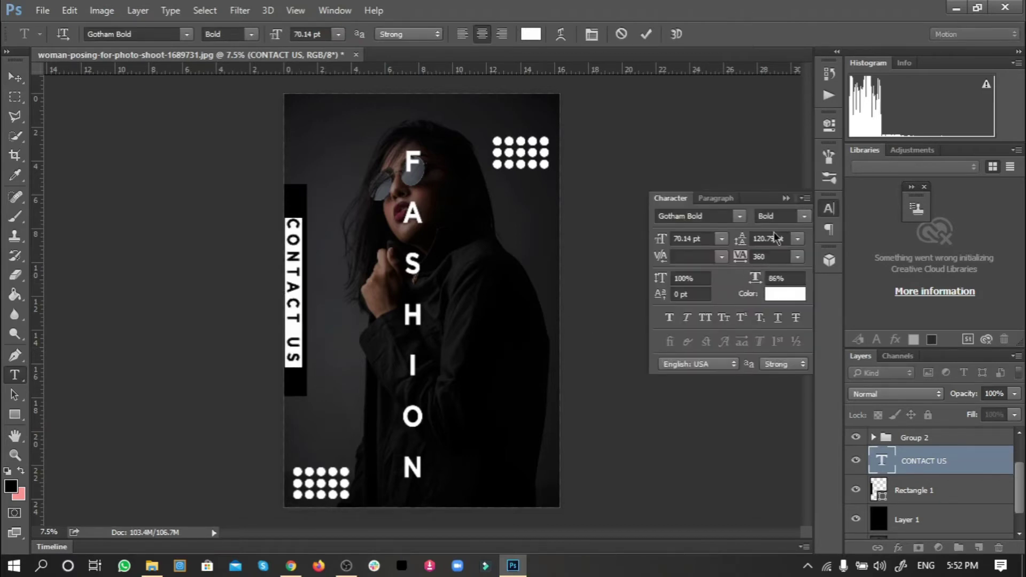
left_click(786, 198)
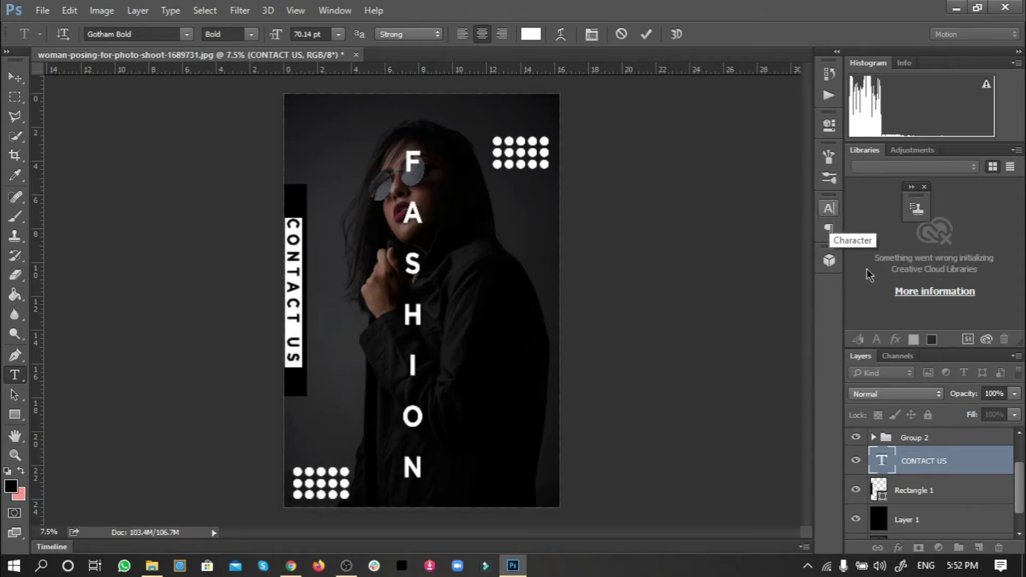
left_click(835, 212)
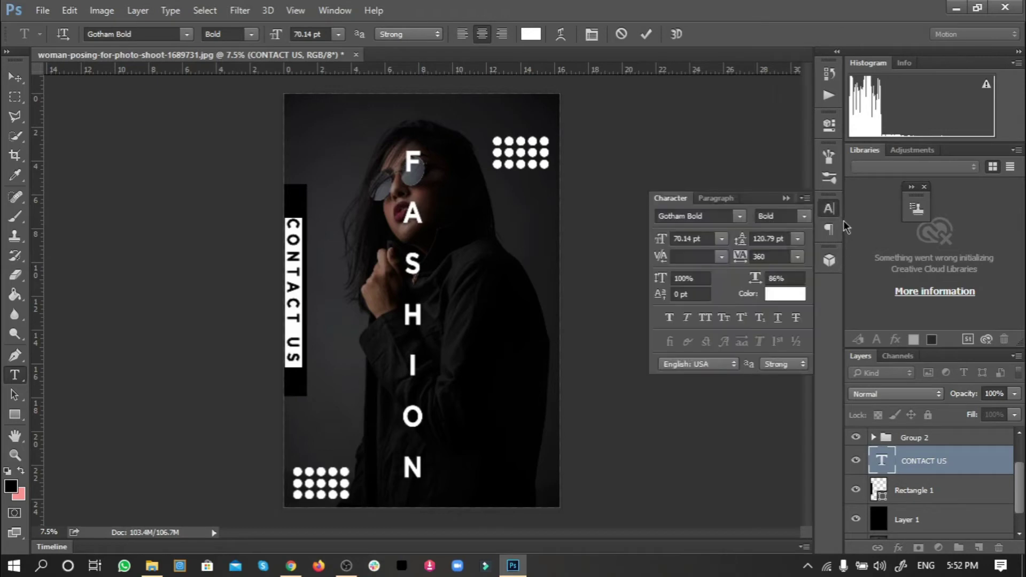
left_click(833, 214)
left_click(833, 210)
left_click_drag(740, 258, 754, 259)
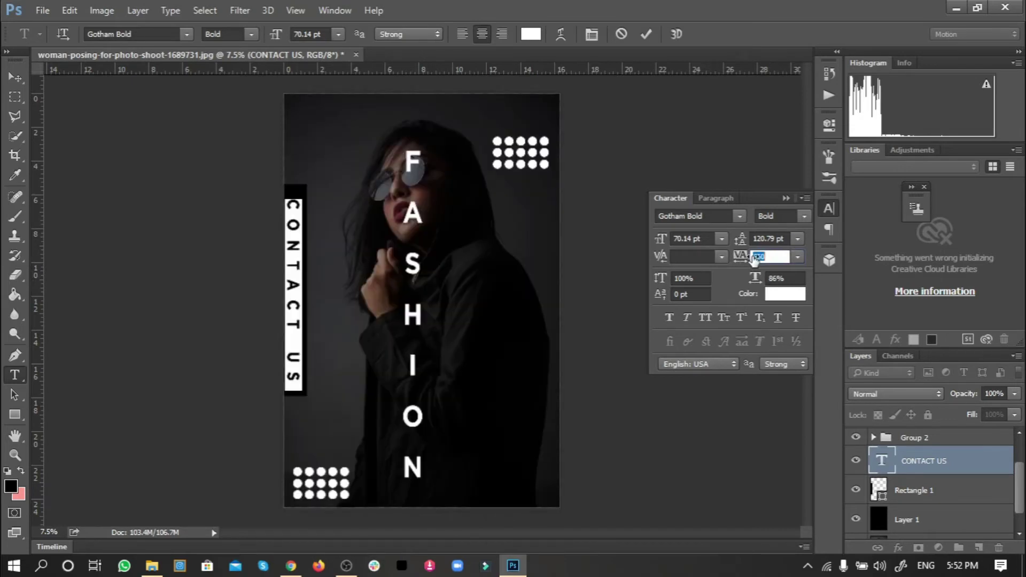
Step: Widen the tracking of the CONTACT US text slightly further and align it horizontally centred with the black rectangle
left_click_drag(754, 259, 755, 260)
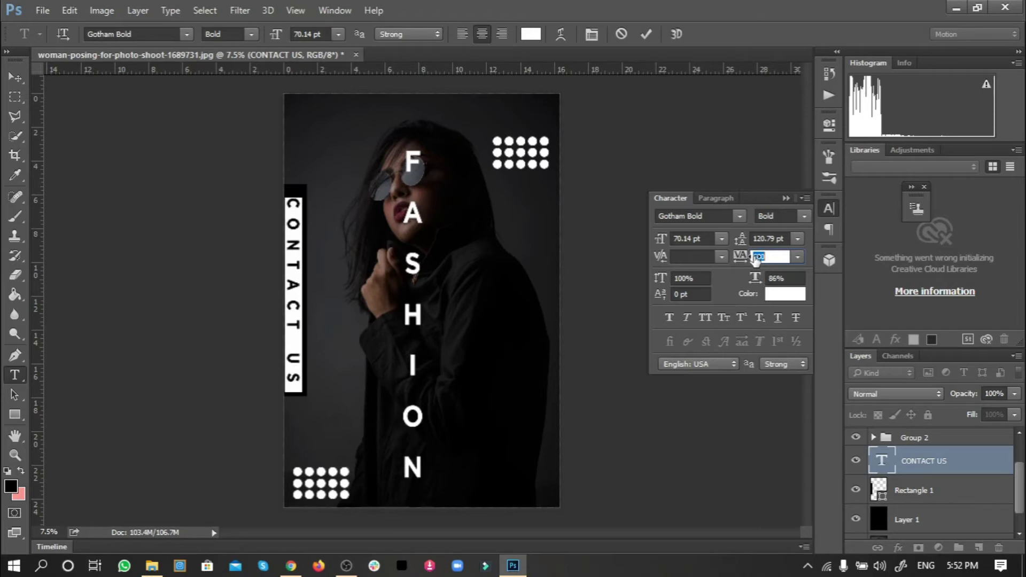
left_click_drag(757, 259, 786, 204)
left_click(785, 198)
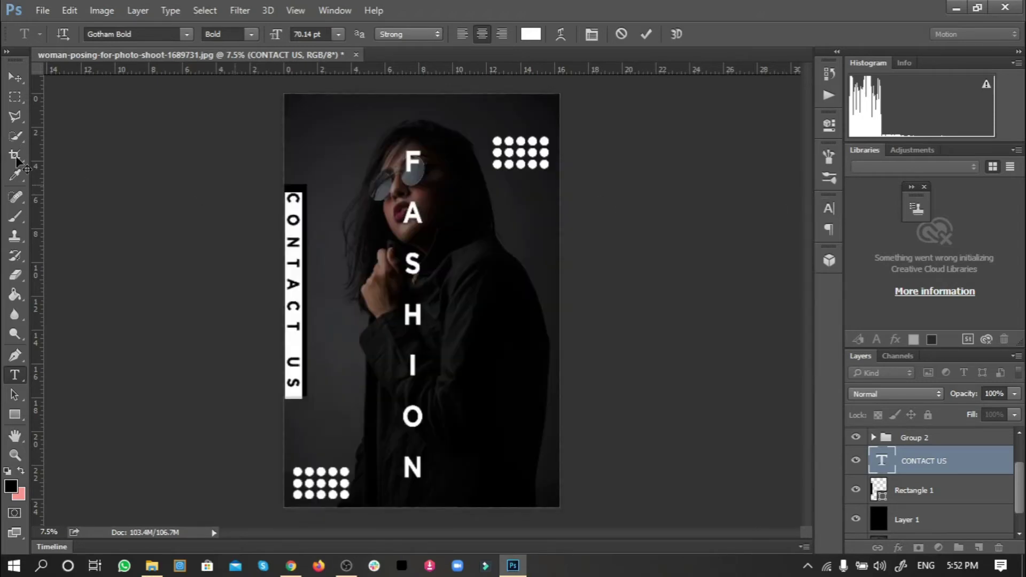
left_click(15, 78)
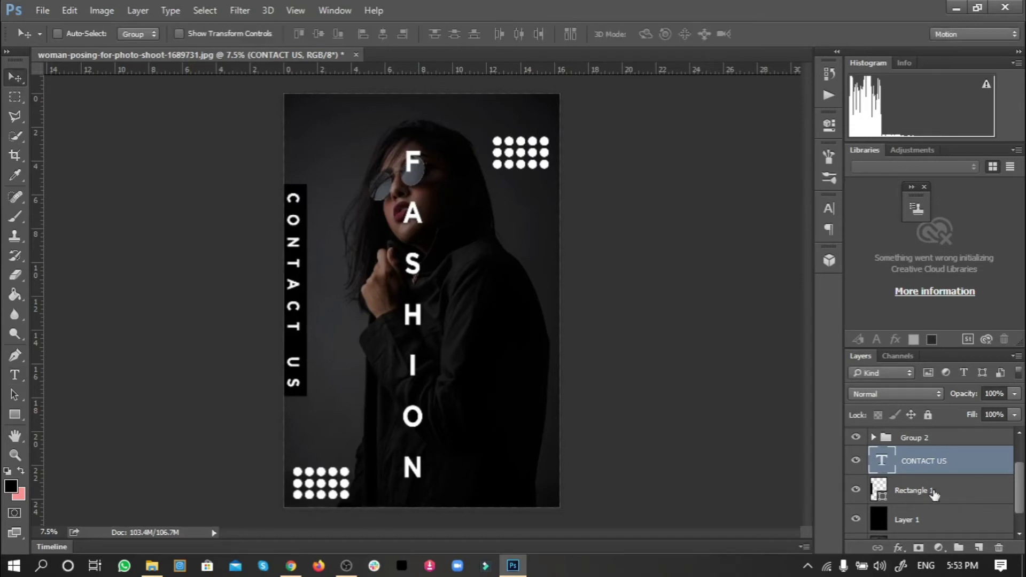
left_click(934, 494, "shift")
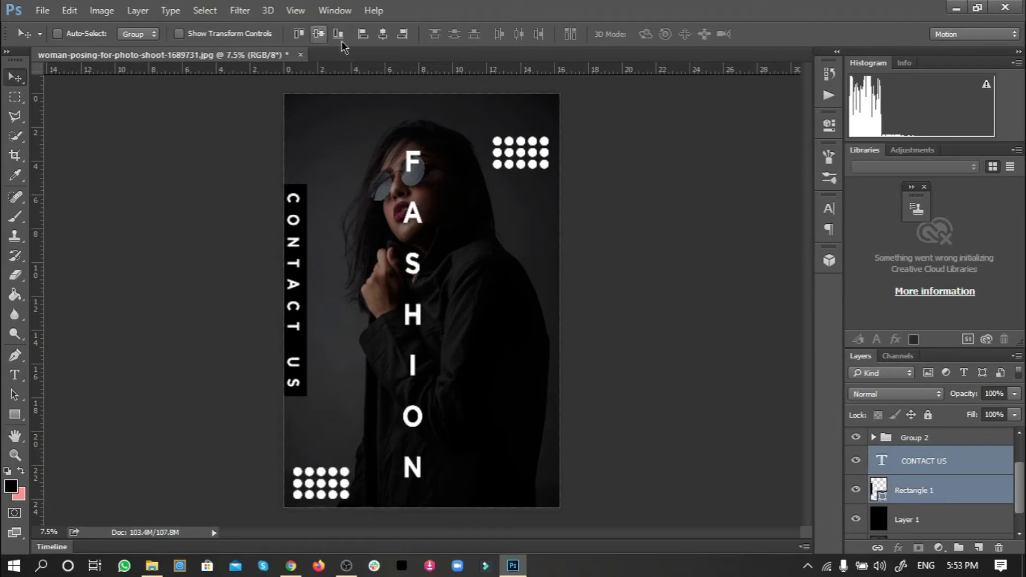
left_click(382, 36)
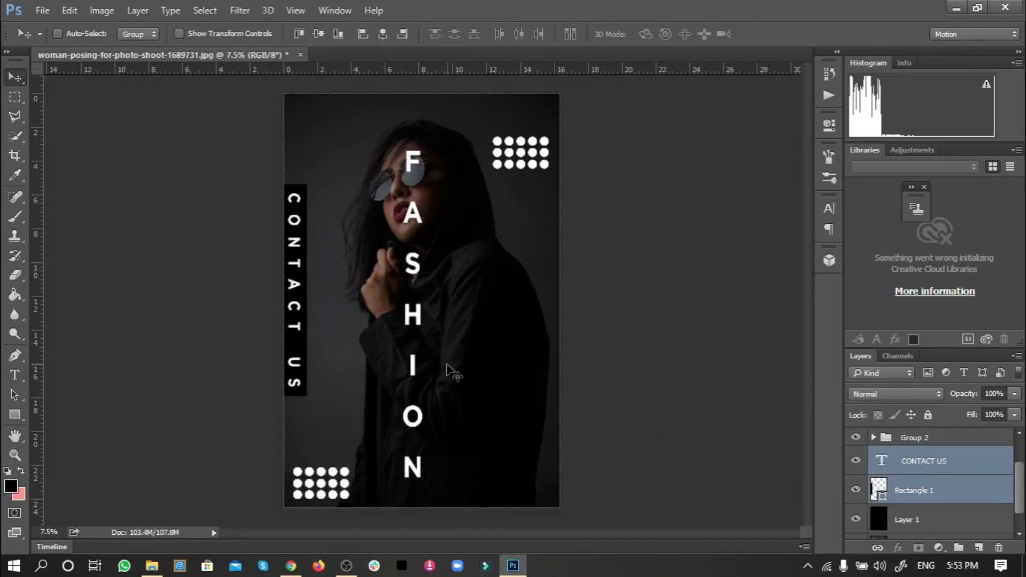
Step: Draw a circle about 546 px in diameter in the photo's upper-left area, above the CONTACT US bar
left_click(21, 420)
right_click(22, 420)
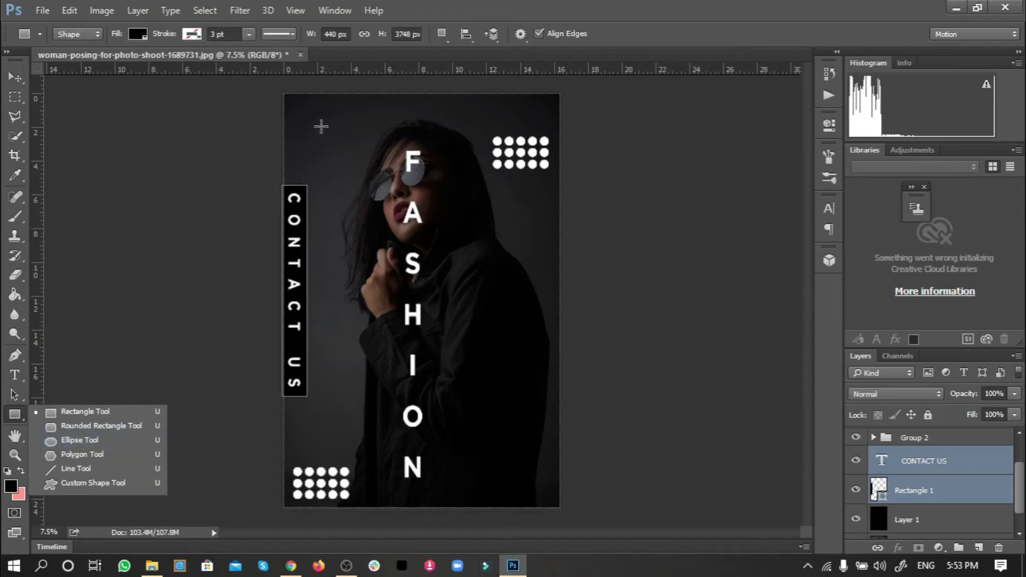
left_click(80, 444)
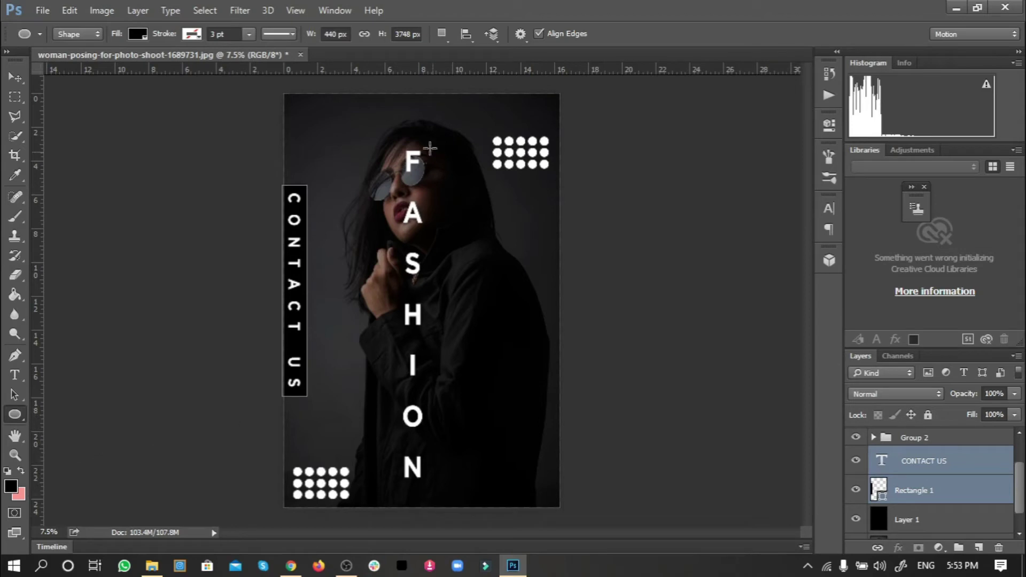
left_click_drag(302, 116, 334, 145)
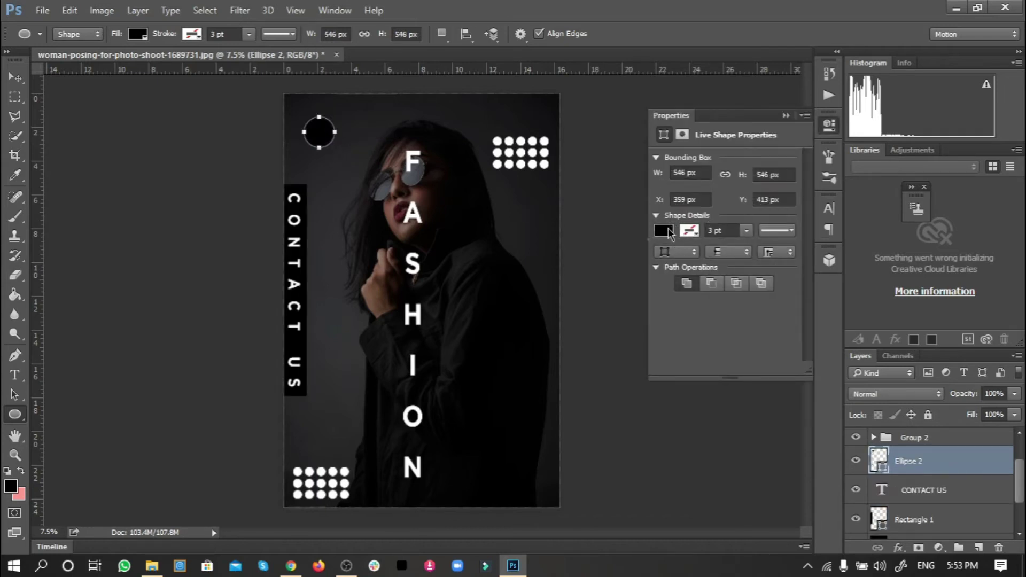
Step: Fill the circle with white and shift it slightly closer to the photo's upper-left corner
left_click(664, 230)
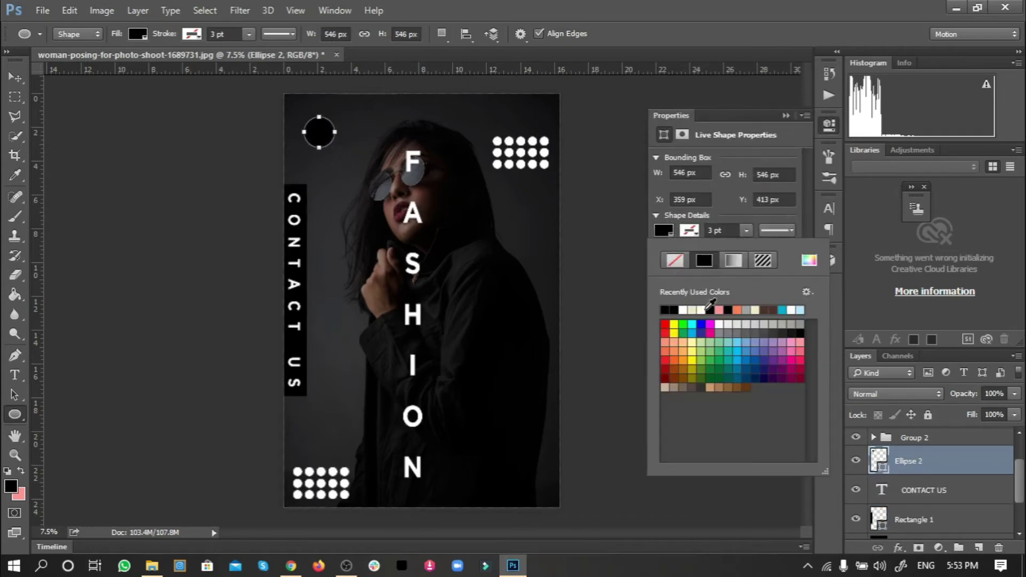
left_click(706, 309)
left_click(712, 308)
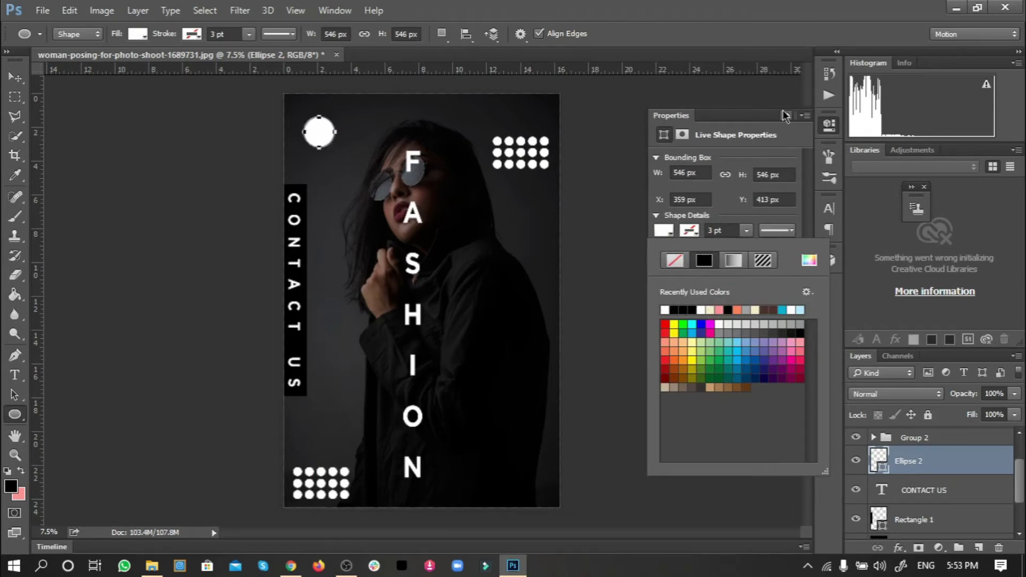
left_click(785, 115)
left_click(785, 114)
left_click(12, 78)
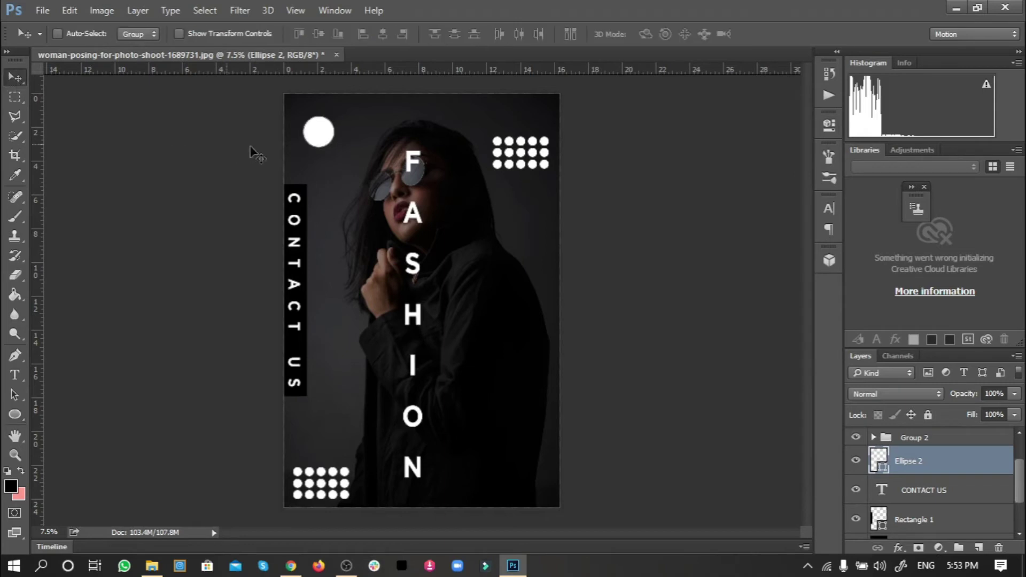
left_click_drag(312, 137, 302, 132)
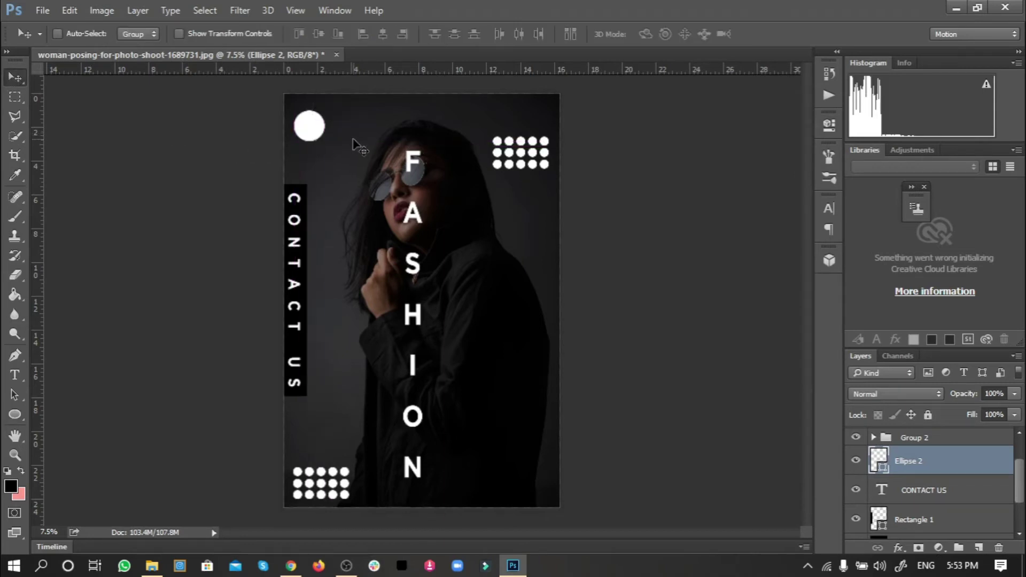
Step: Draw a thin vertical rectangle about 15 by 858 px crossing the white circle just right of its centre
scroll(308, 121, "up", 3)
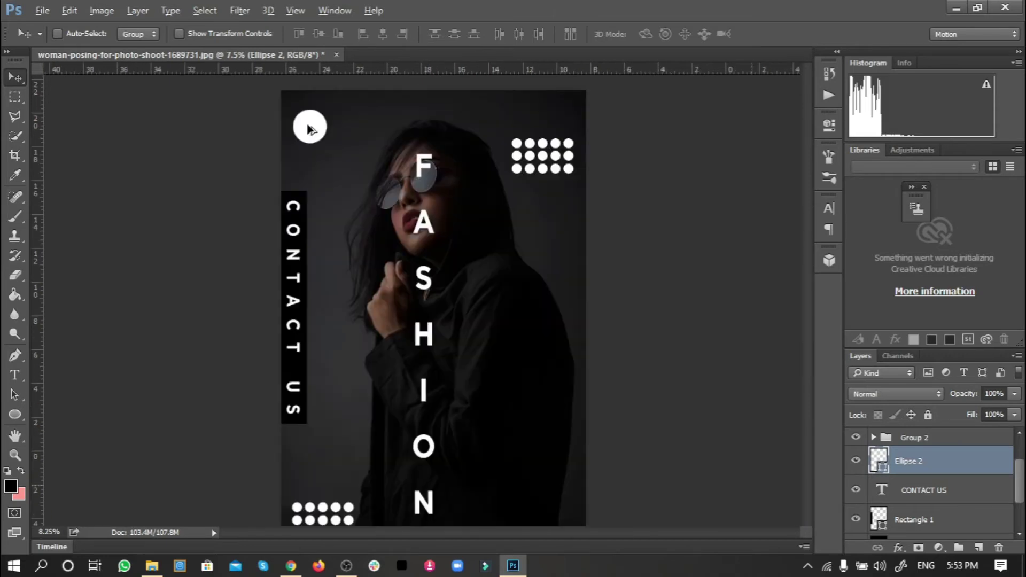
scroll(312, 118, "up", 4)
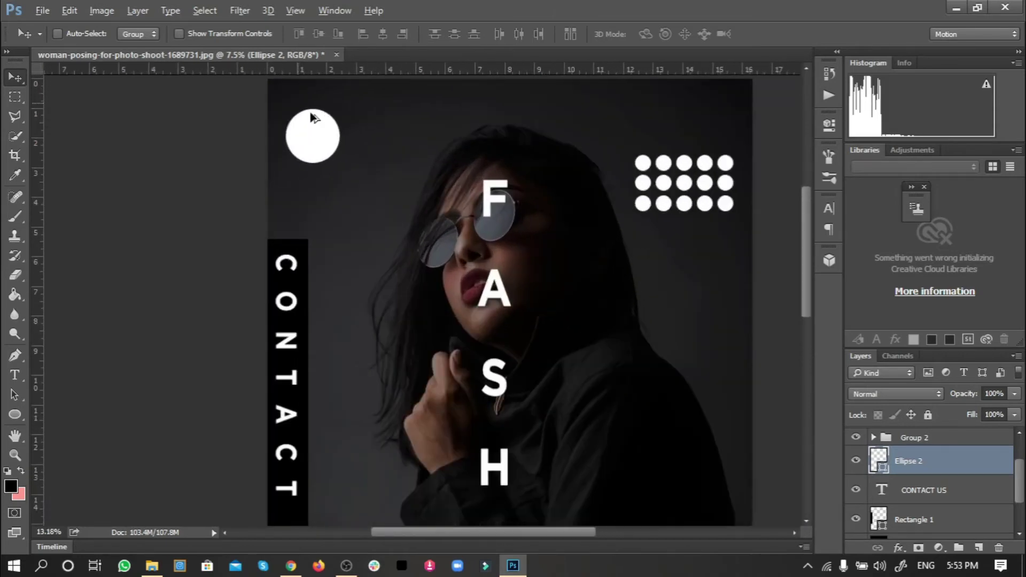
scroll(314, 117, "up", 4)
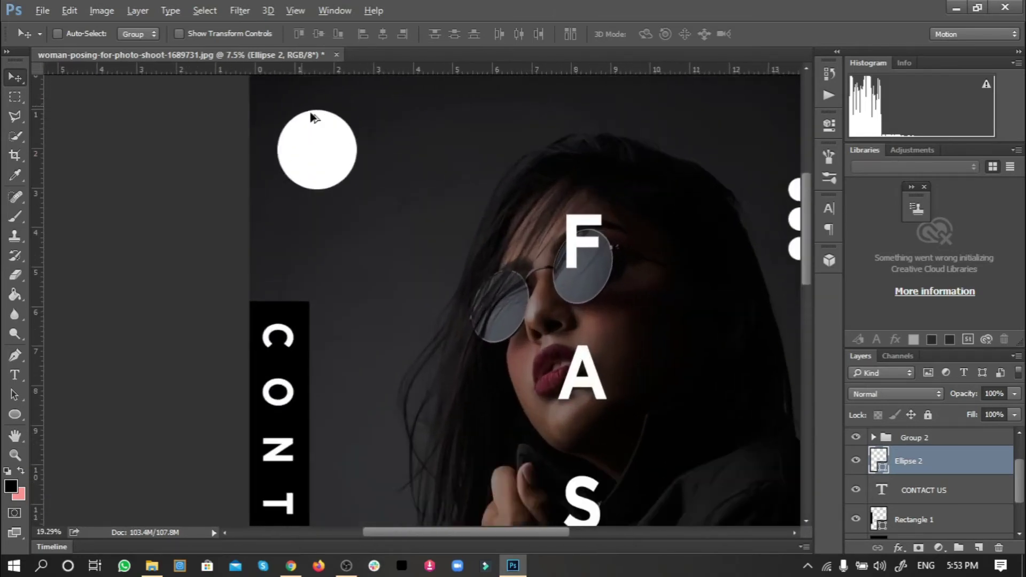
scroll(342, 225, "up", 3)
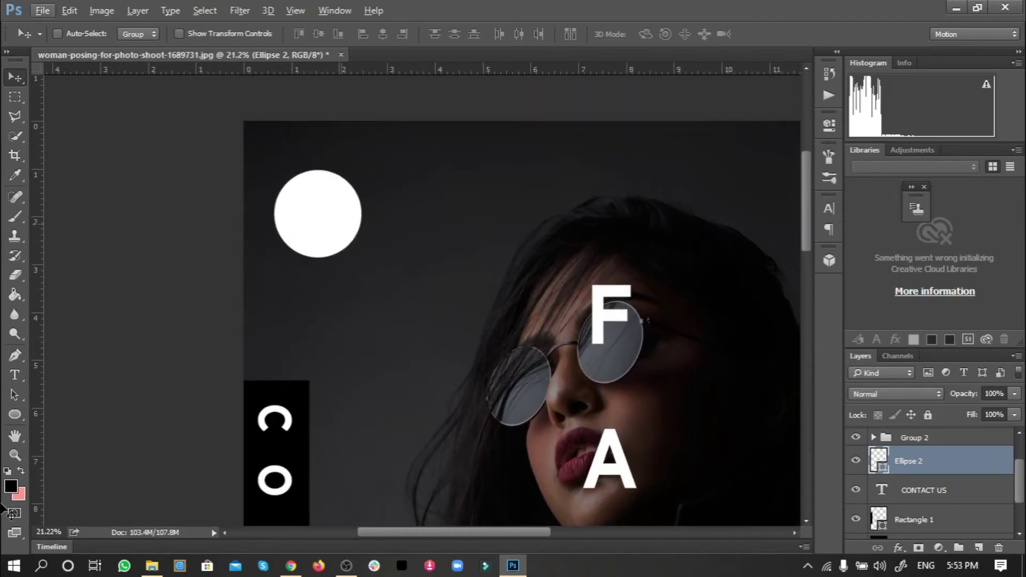
left_click(19, 419)
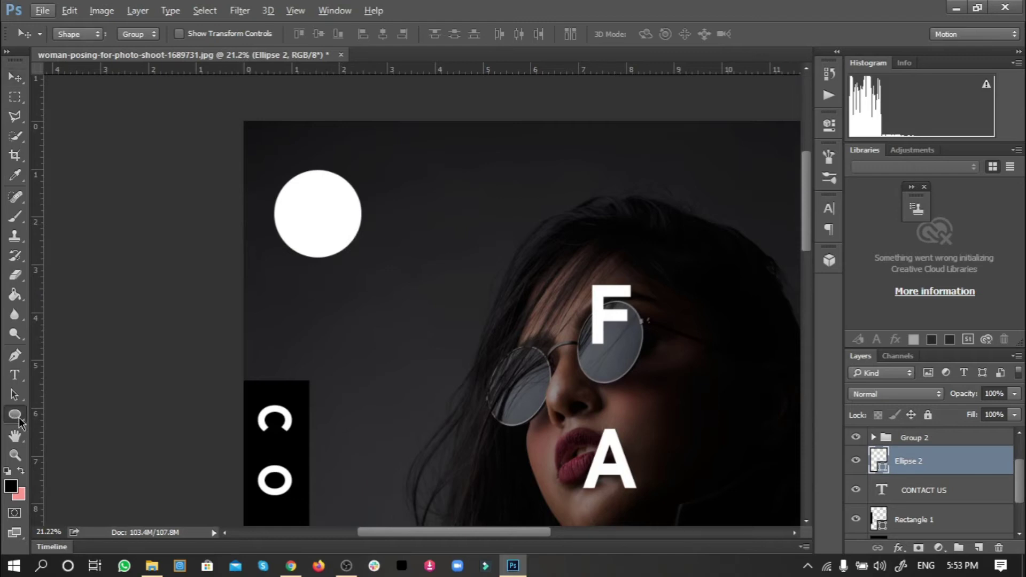
right_click(19, 422)
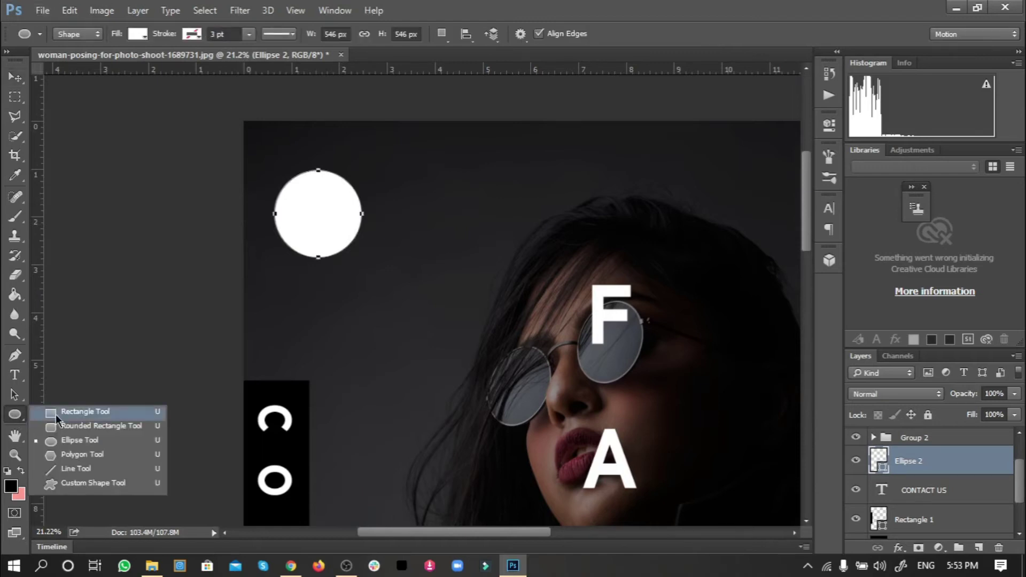
left_click(57, 412)
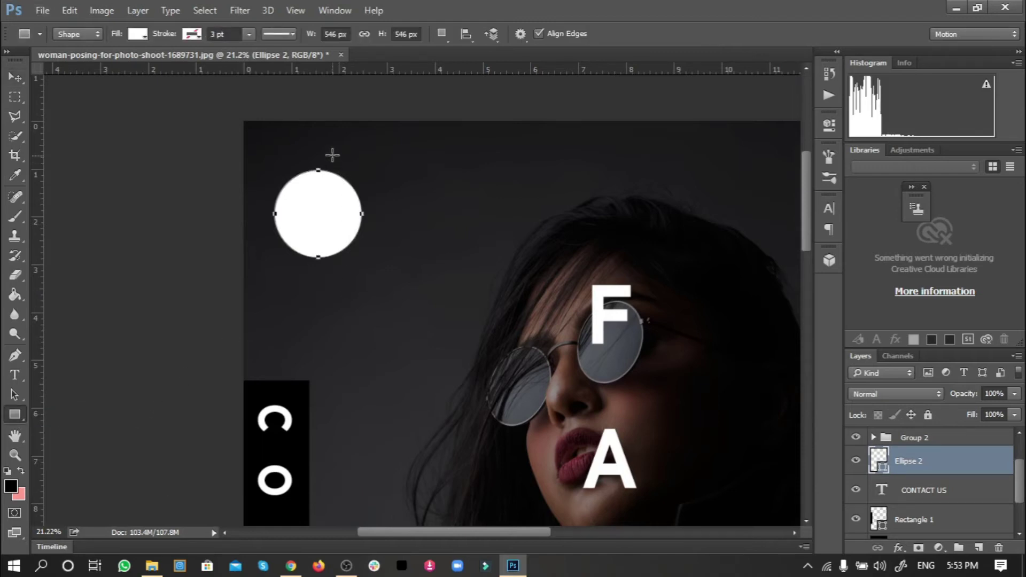
left_click_drag(328, 151, 328, 283)
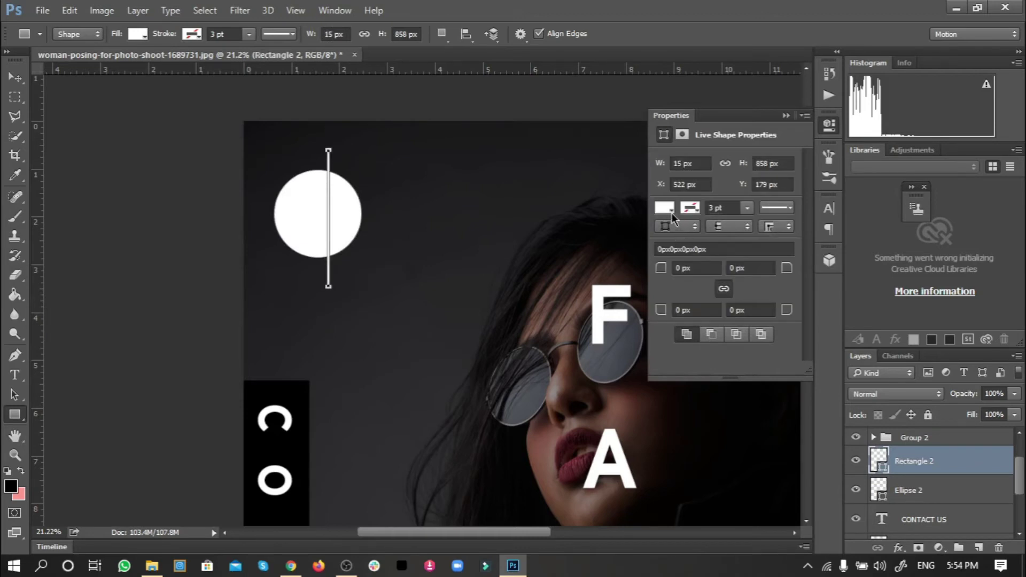
Step: Fill the thin vertical line with pale cream and nudge it slightly upward over the circle
left_click(665, 208)
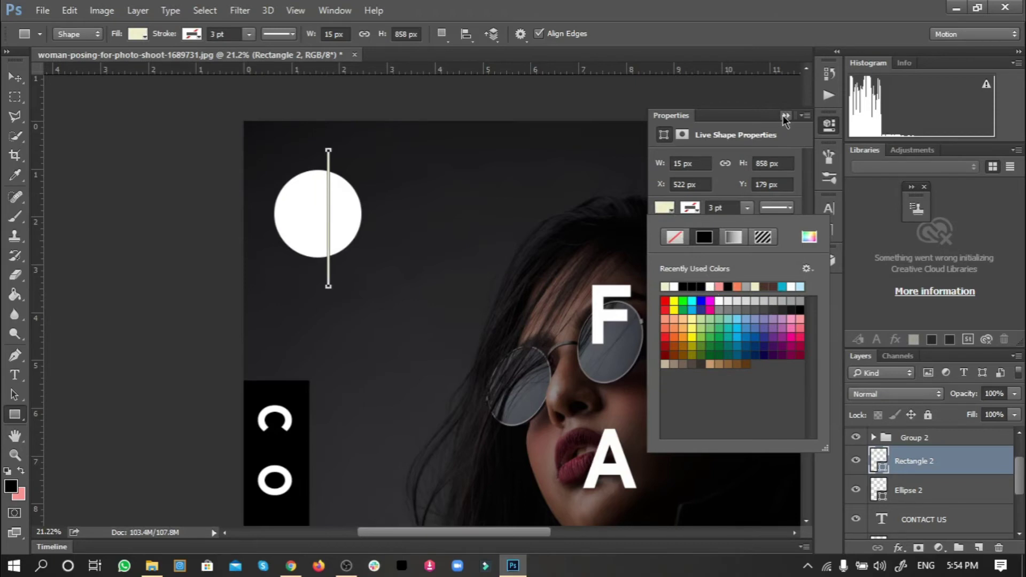
left_click(737, 153)
left_click(14, 78)
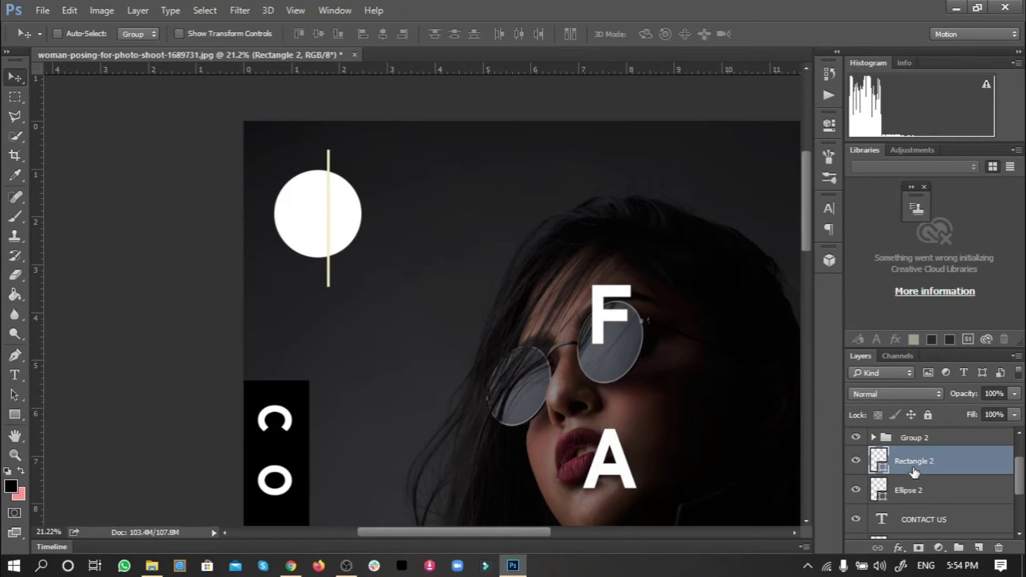
left_click_drag(337, 286, 328, 276)
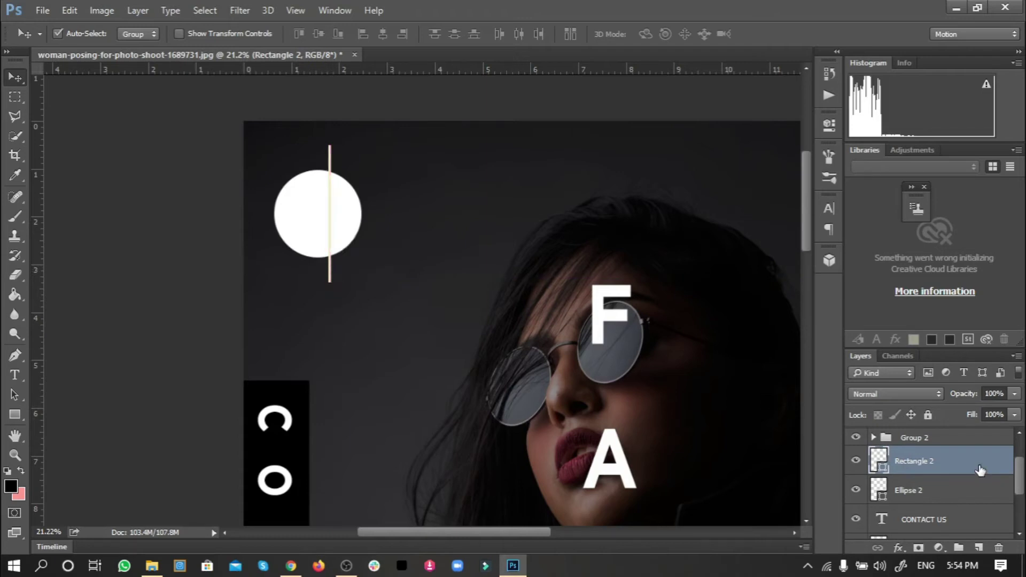
Step: Duplicate the cream line twice, placing the copies closely side by side to its right, each a little lower than the previous one
key("ctrl+j")
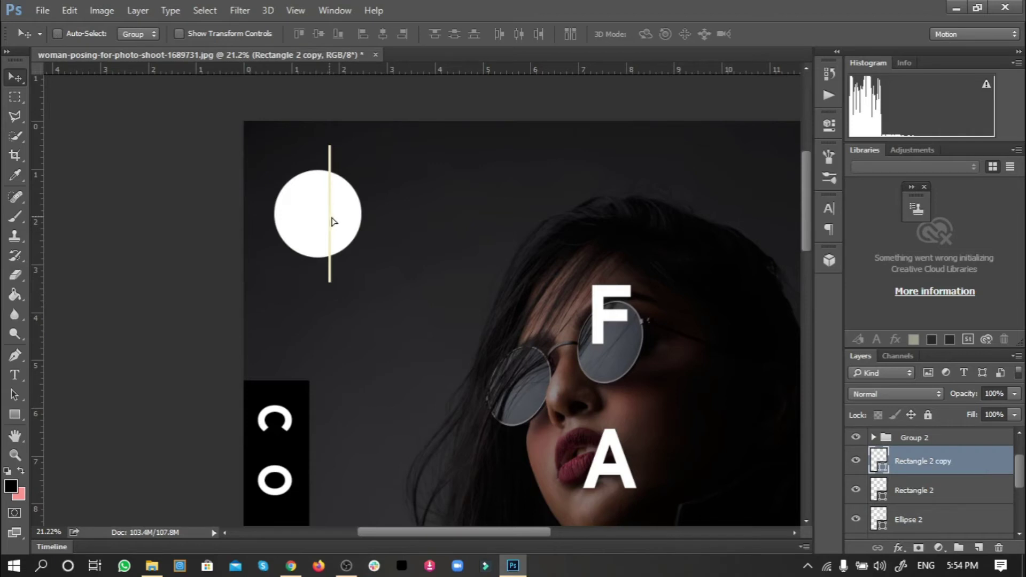
left_click_drag(331, 221, 339, 203)
key("ctrl")
key("ctrl+j")
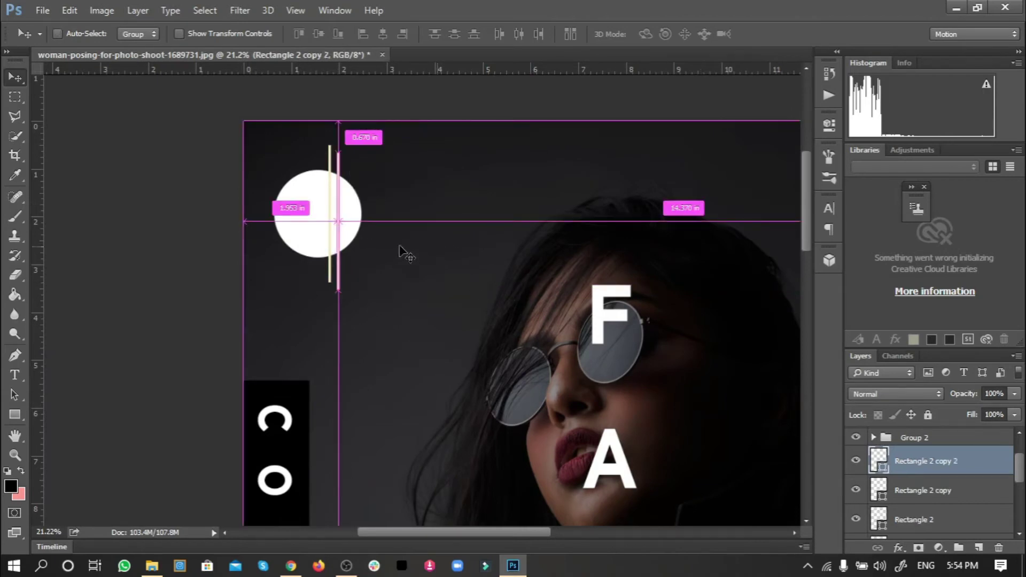
left_click_drag(339, 210, 347, 223)
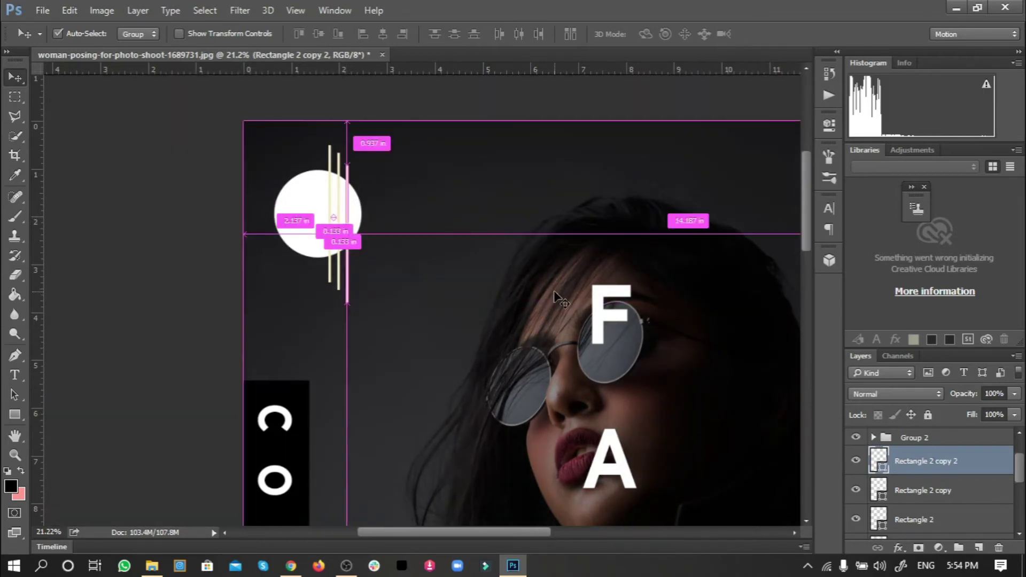
Step: Add two more copies of the cream line to the right, each a little higher, evening out the spacing of the last one
key("ctrl+j")
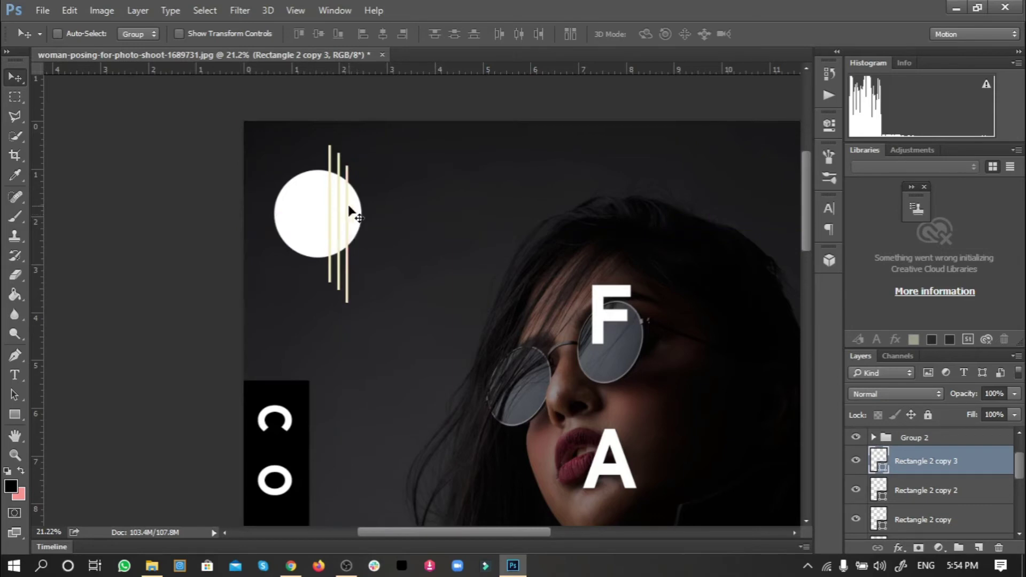
left_click_drag(350, 208, 358, 201)
key("ctrl+j")
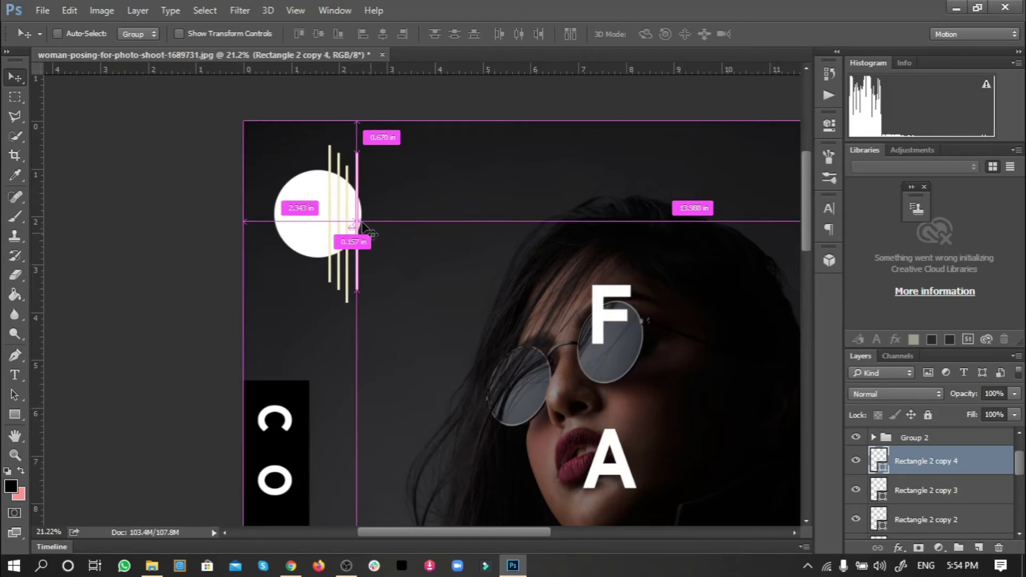
mouse_move(357, 220)
left_mouse_down()
mouse_move(368, 211)
mouse_move(371, 226)
mouse_move(369, 214)
left_mouse_up()
scroll(362, 222, "up", 1)
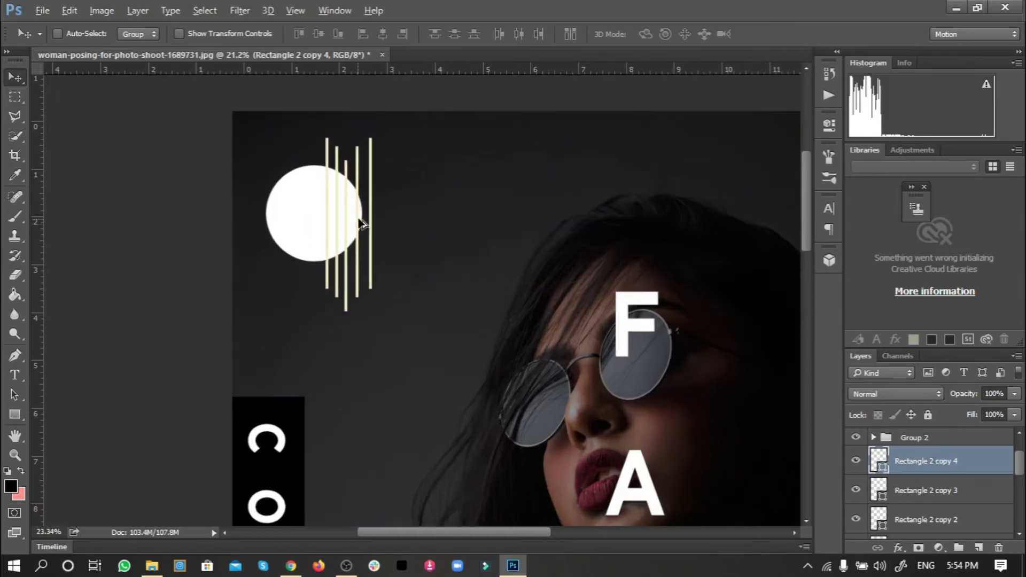
scroll(361, 222, "up", 1)
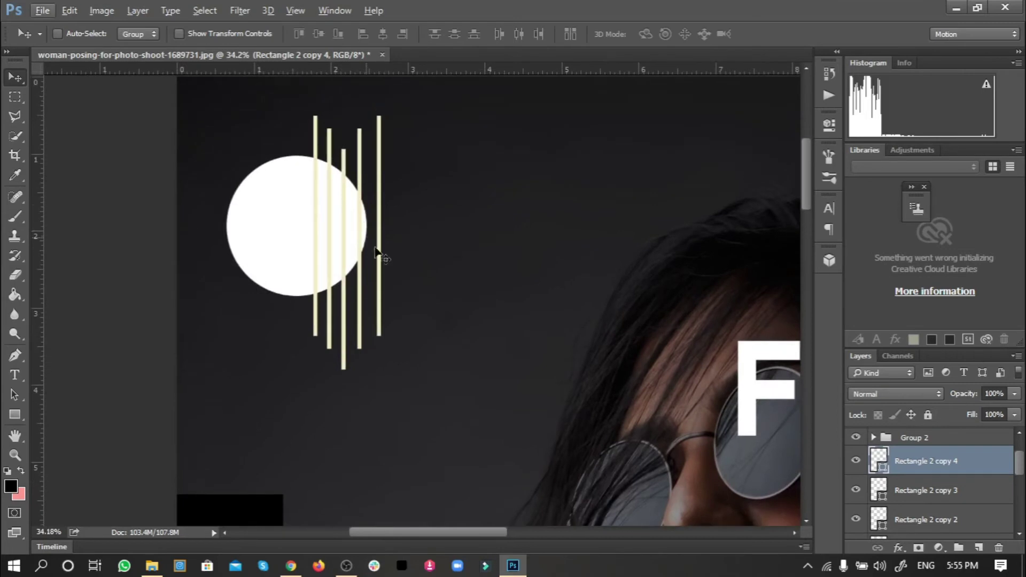
left_click_drag(379, 250, 377, 236)
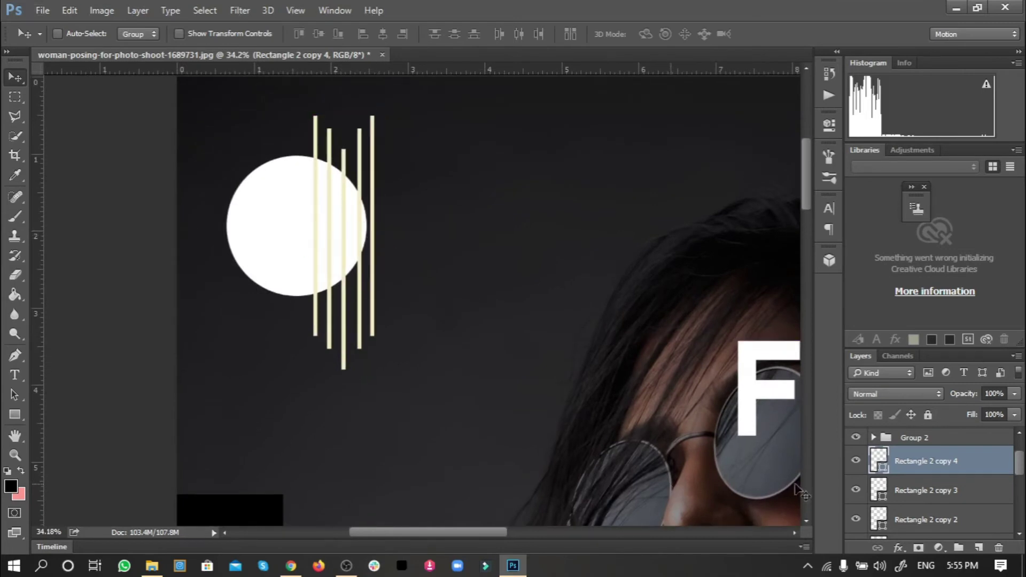
Step: Group the original cream line and its four copies, keeping the white circle outside the group
scroll(929, 482, "down", 1)
scroll(929, 483, "down", 3)
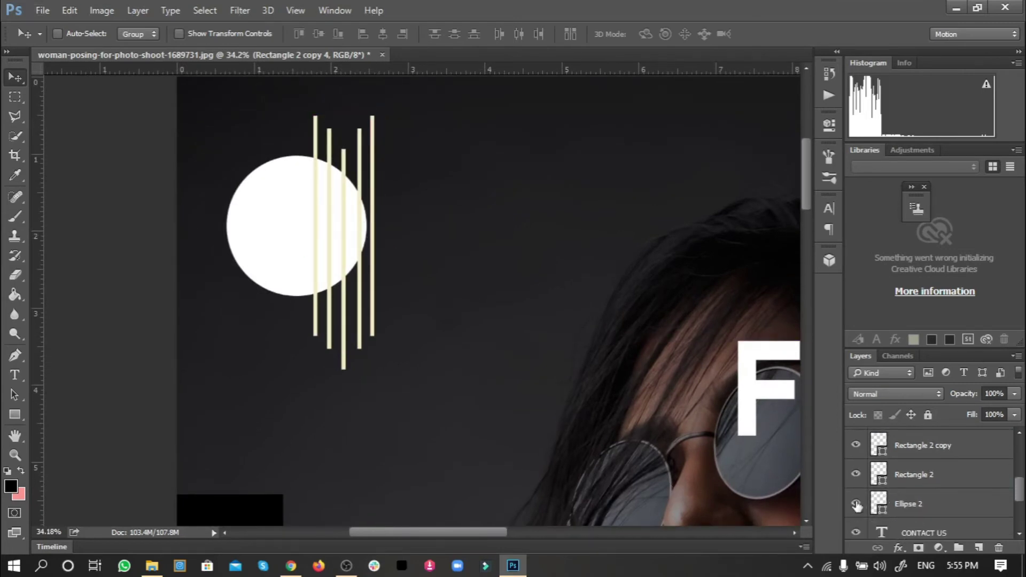
left_click(855, 503)
left_click(855, 503)
left_click(959, 484)
scroll(960, 489, "up", 4)
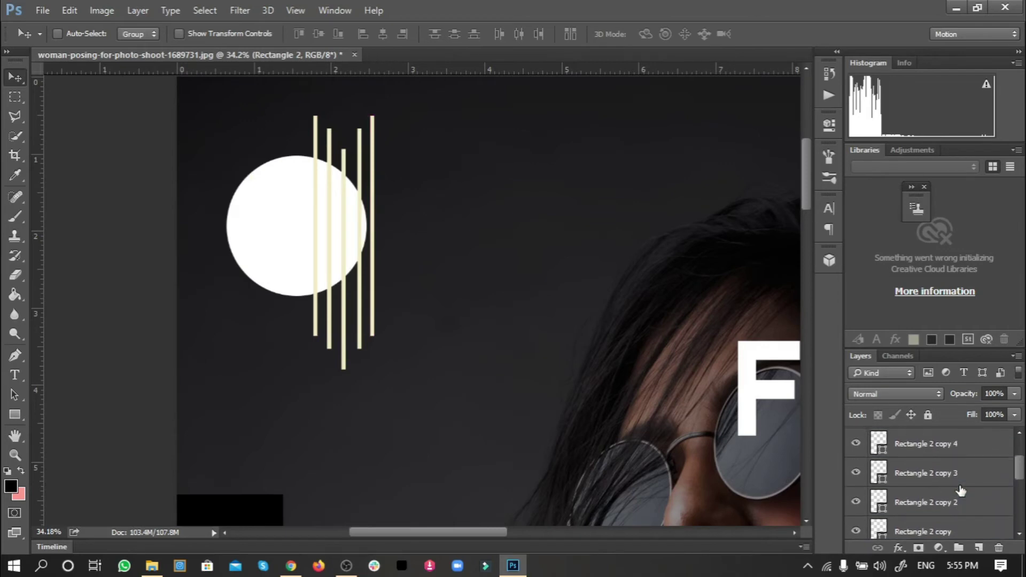
left_click(938, 516, "shift")
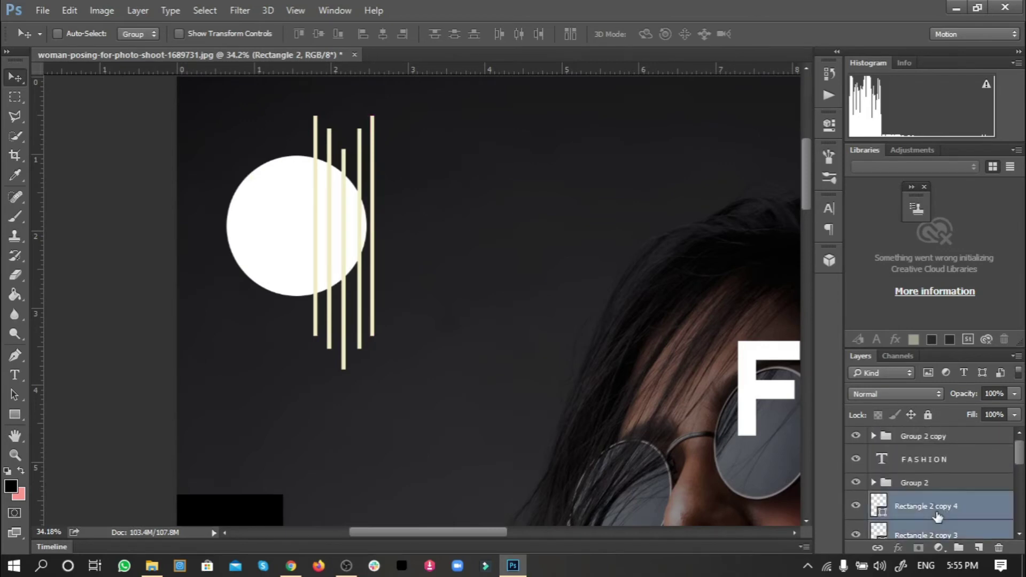
key("ctrl+g")
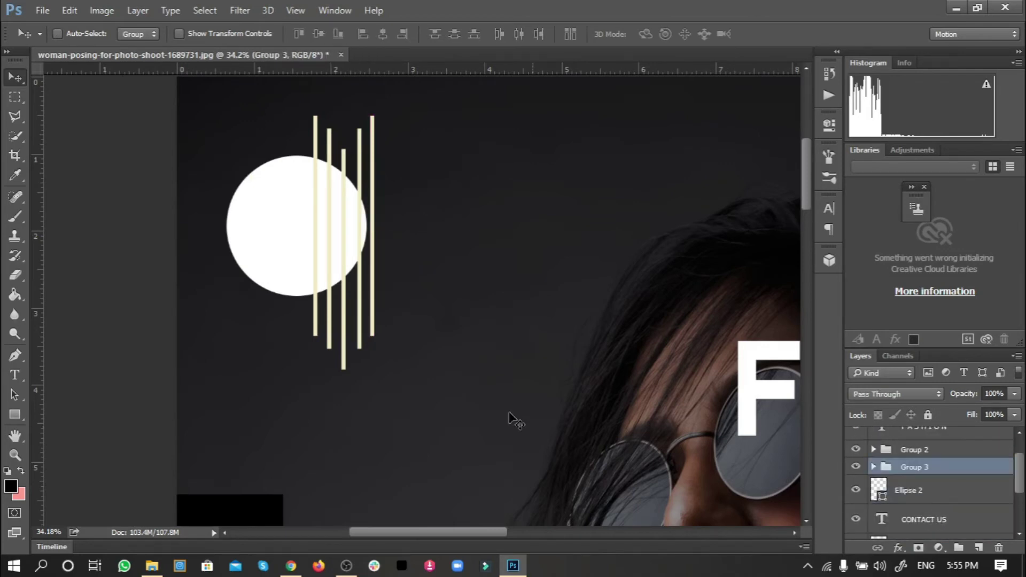
Step: Shift the group of five cream lines slightly left and up so it sits further over the white circle
left_click_drag(338, 264, 330, 259)
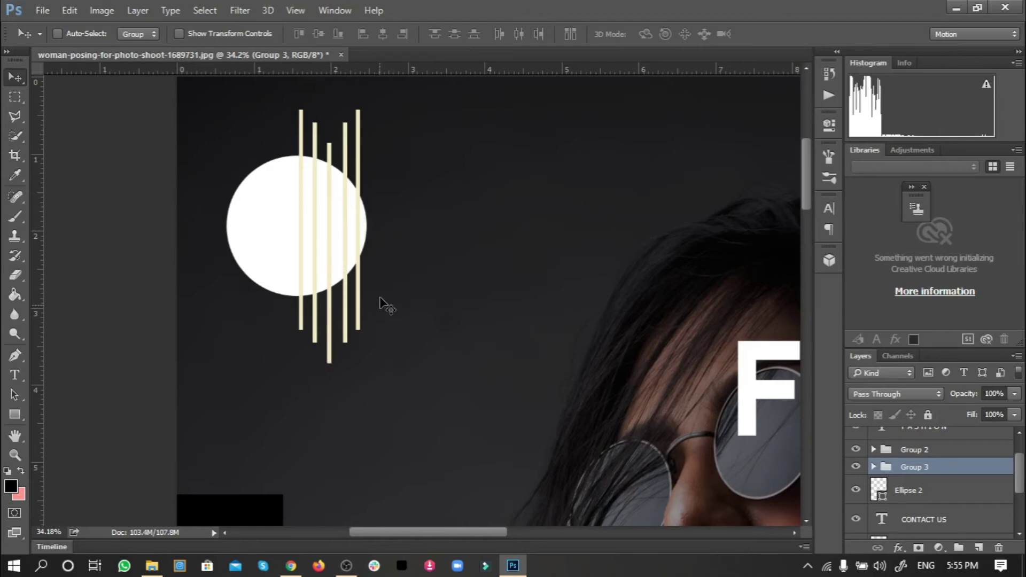
scroll(379, 298, "down", 5)
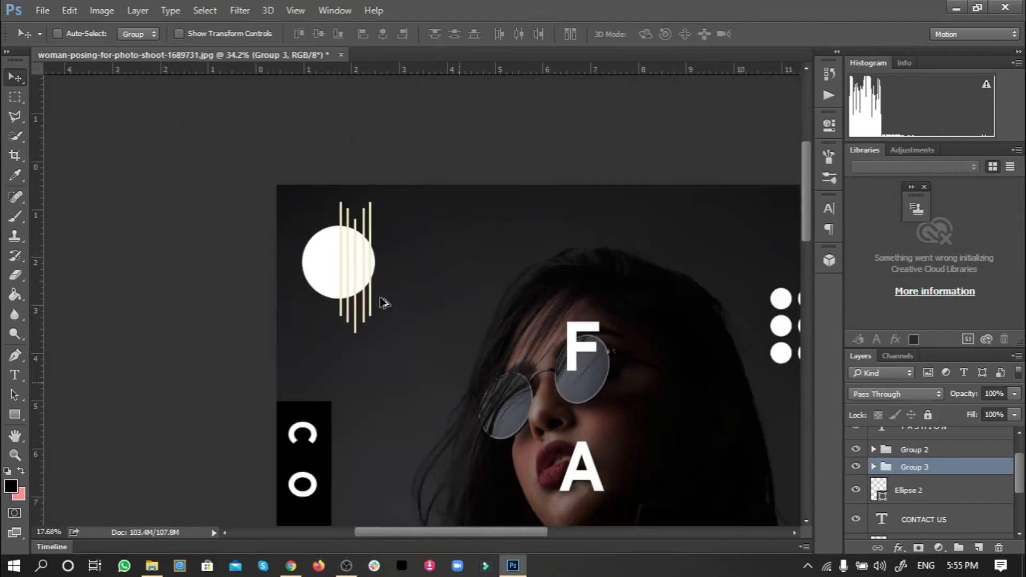
scroll(380, 297, "down", 5)
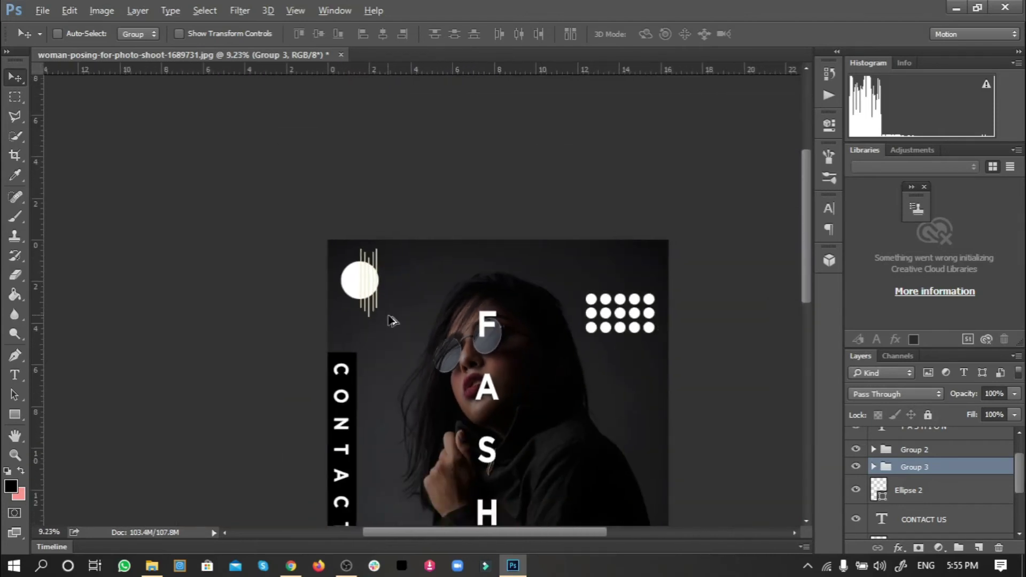
scroll(392, 319, "down", 2)
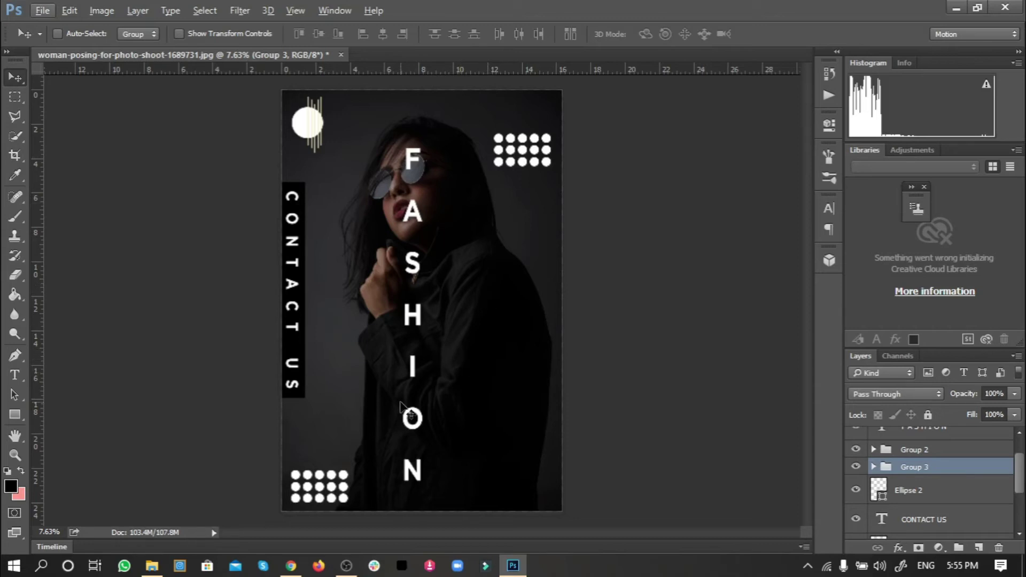
Step: Add a text layer reading "Design" on the woman's shoulder, beside the S of FASHION
left_click(23, 379)
left_click(457, 268)
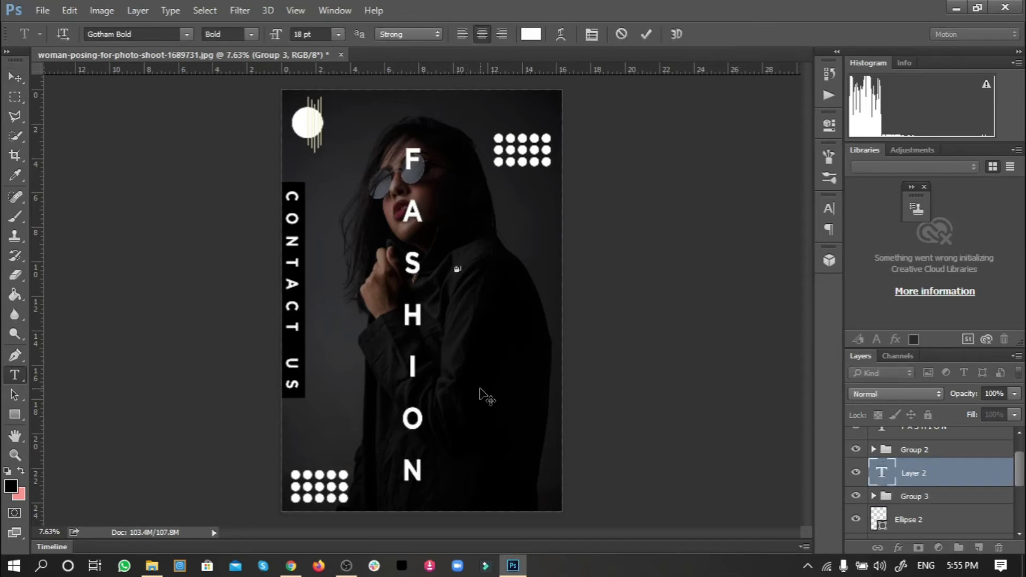
type("www.fash")
key("ctrl")
left_click(828, 208)
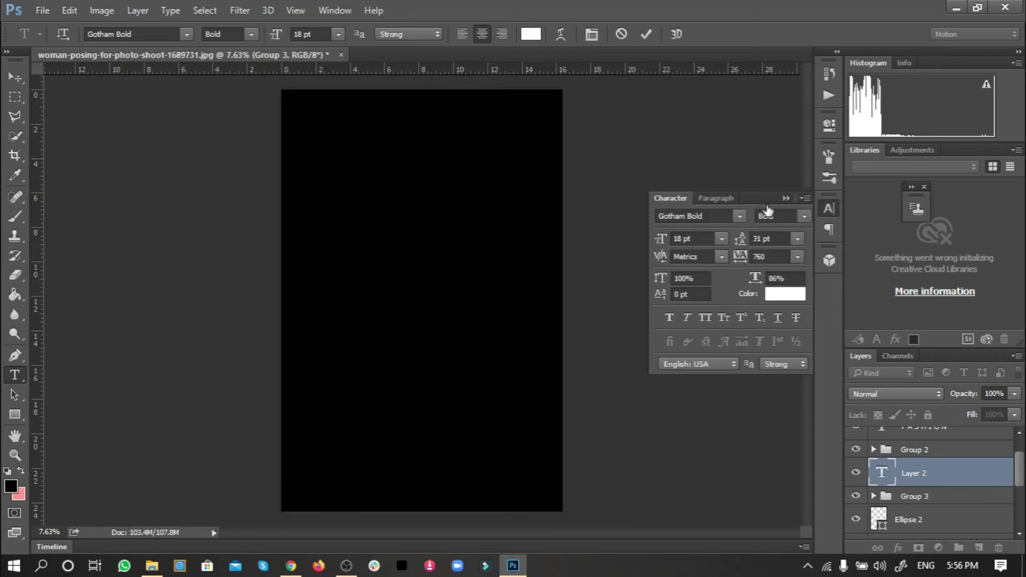
left_click(786, 198)
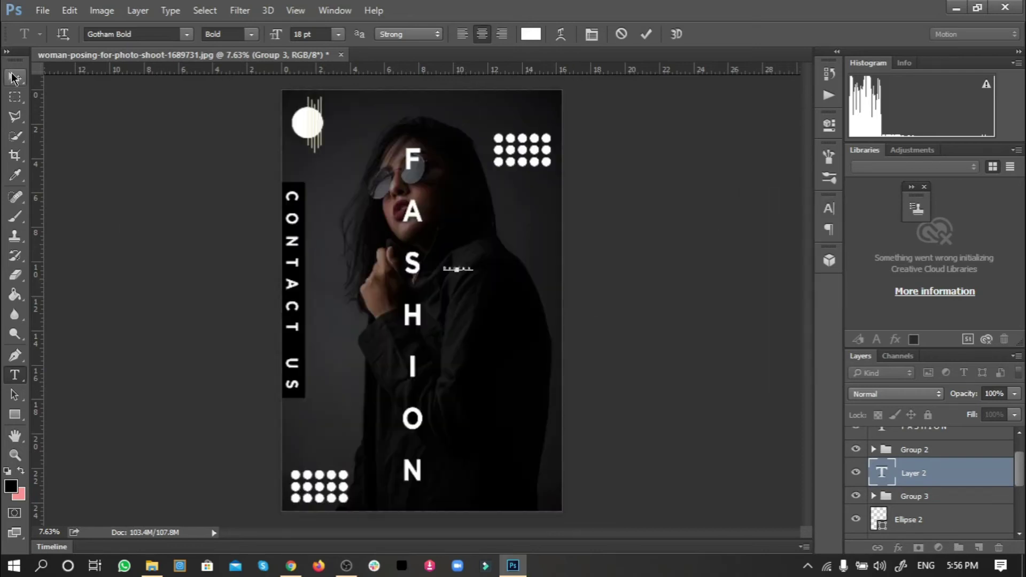
key("ctrl+Return")
Step: Enlarge the Design text considerably and move it left so the whole word fits inside the poster
key("ctrl+t")
left_click_drag(479, 279, 599, 318)
key("Return")
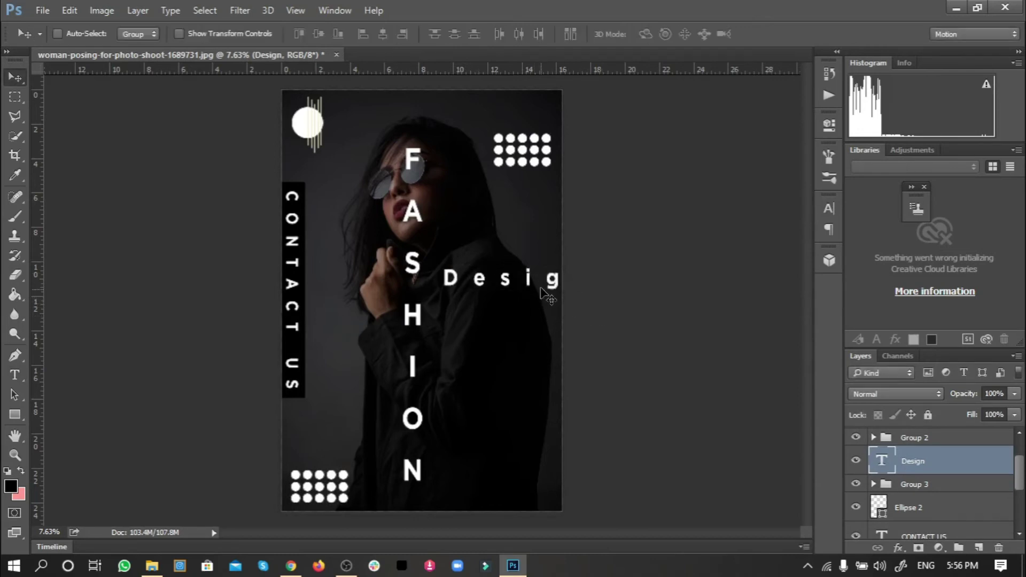
left_click_drag(534, 287, 487, 288)
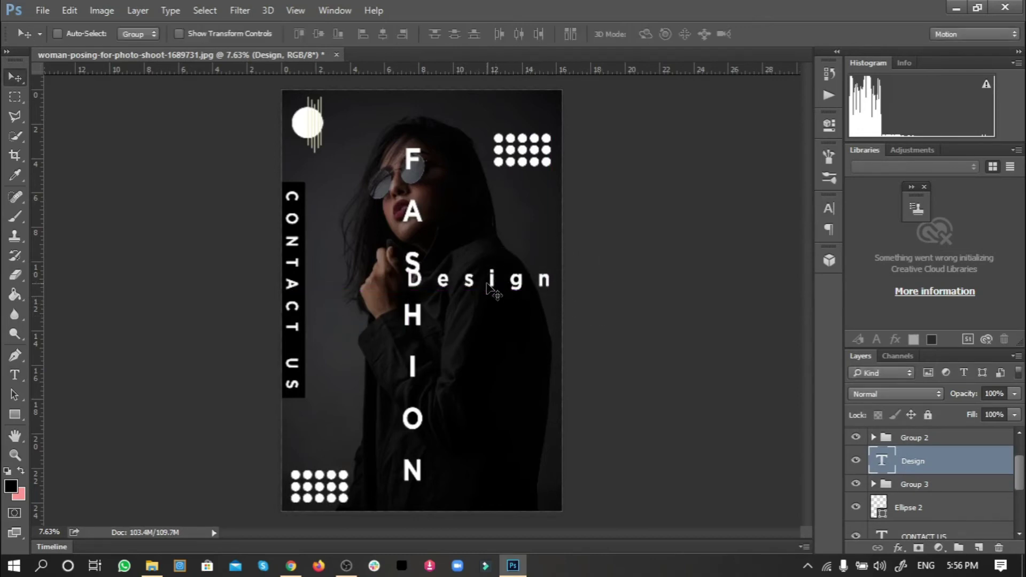
Step: Set the font of the Design text to Hello Stockholm Regular
key("t")
left_click(487, 289)
key("ctrl+a")
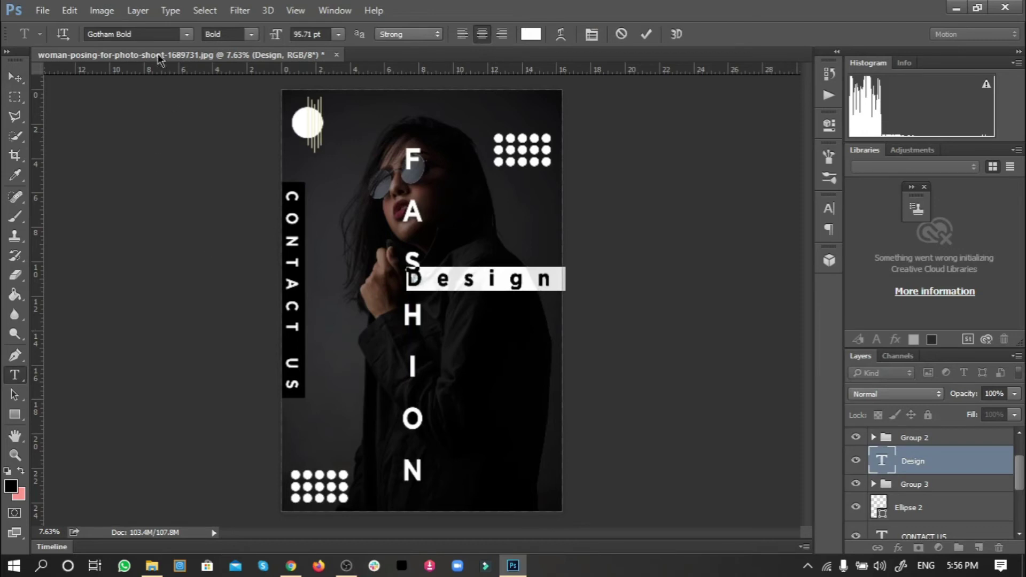
left_click(147, 35)
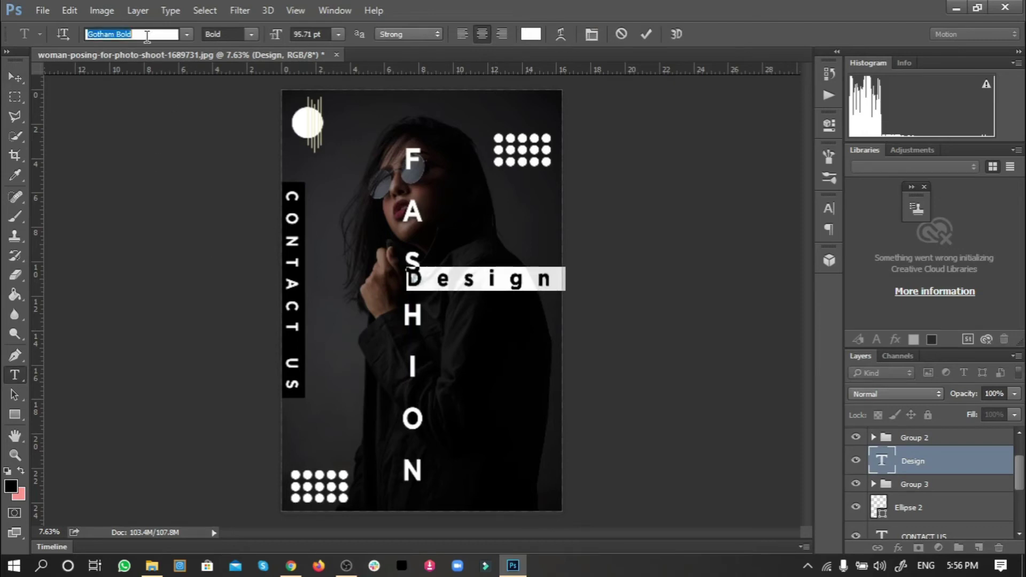
type("hell")
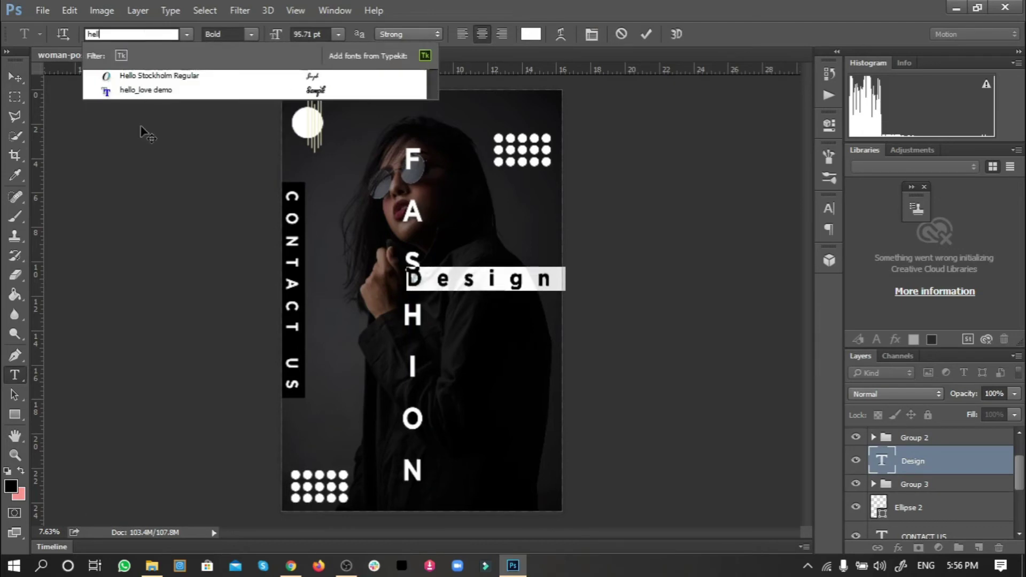
left_click(177, 77)
left_click(15, 77)
Step: Replace the script word Design with the all-capitals text "DESIGN"
scroll(513, 286, "up", 3)
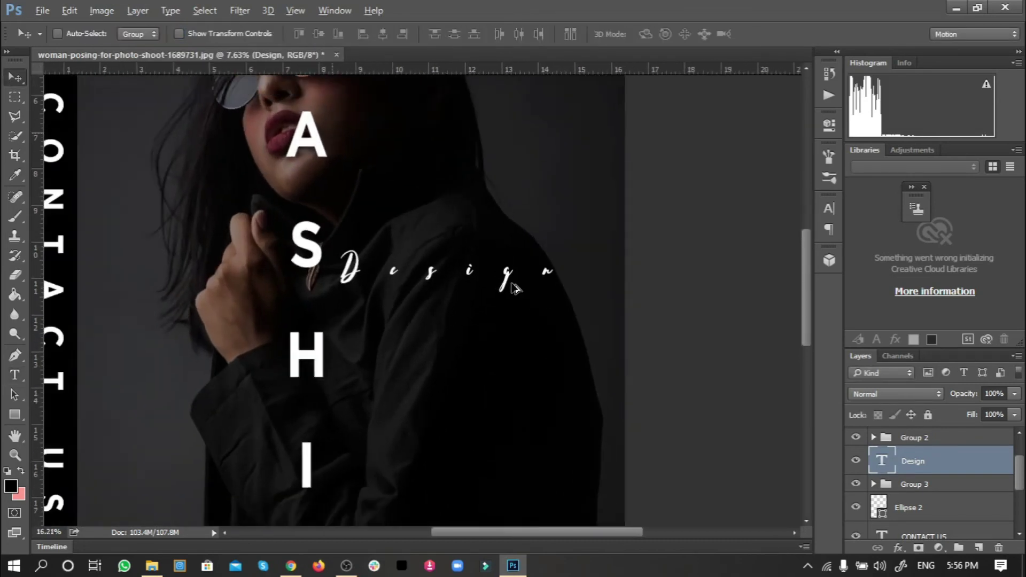
scroll(514, 288, "up", 2)
key("t")
left_click(480, 290)
key("ctrl+a")
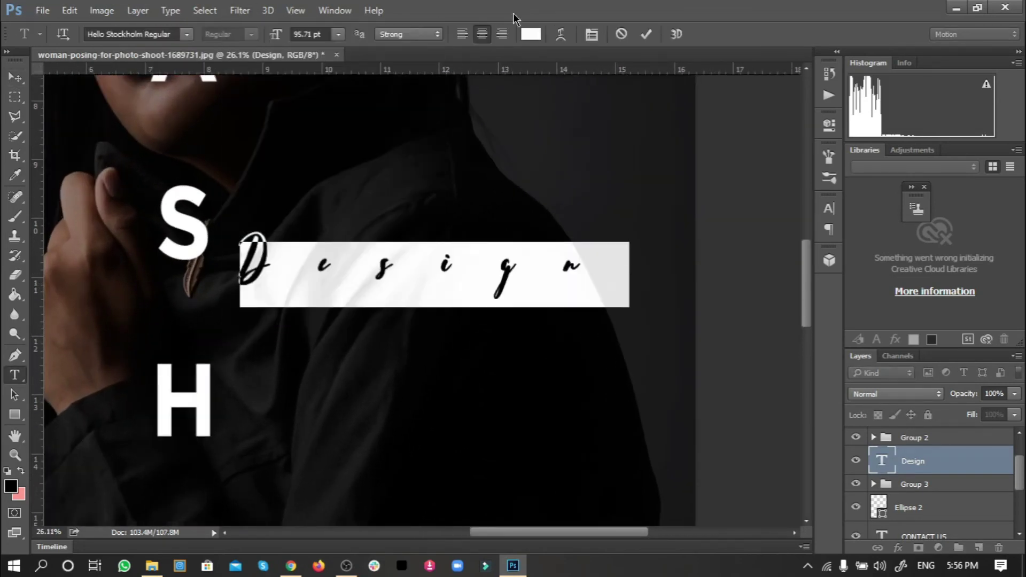
left_click(580, 267)
key("BackSpace")
key("BackSpace")
key("BackSpace")
key("BackSpace")
key("BackSpace")
key("BackSpace")
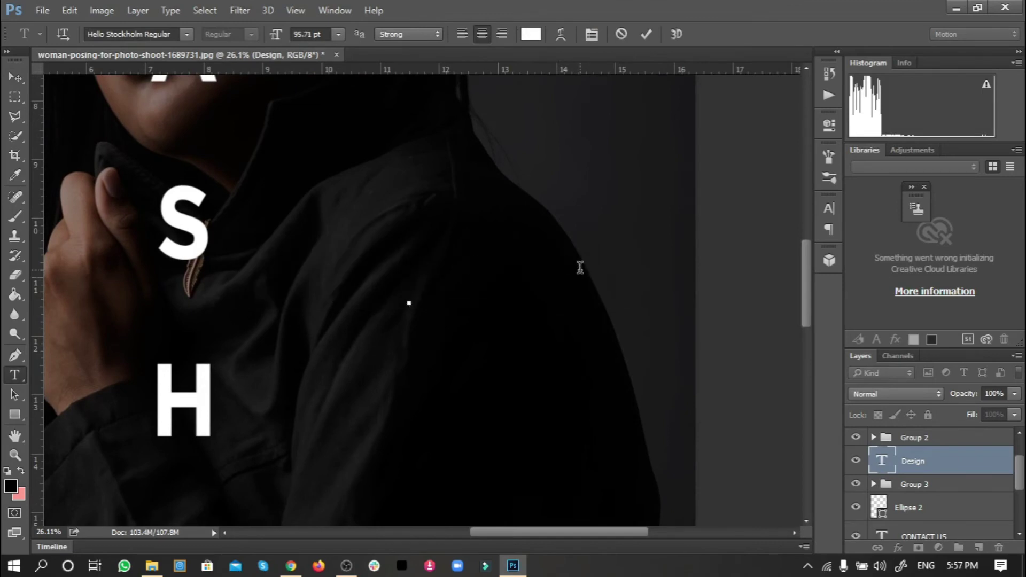
type("DESIGN")
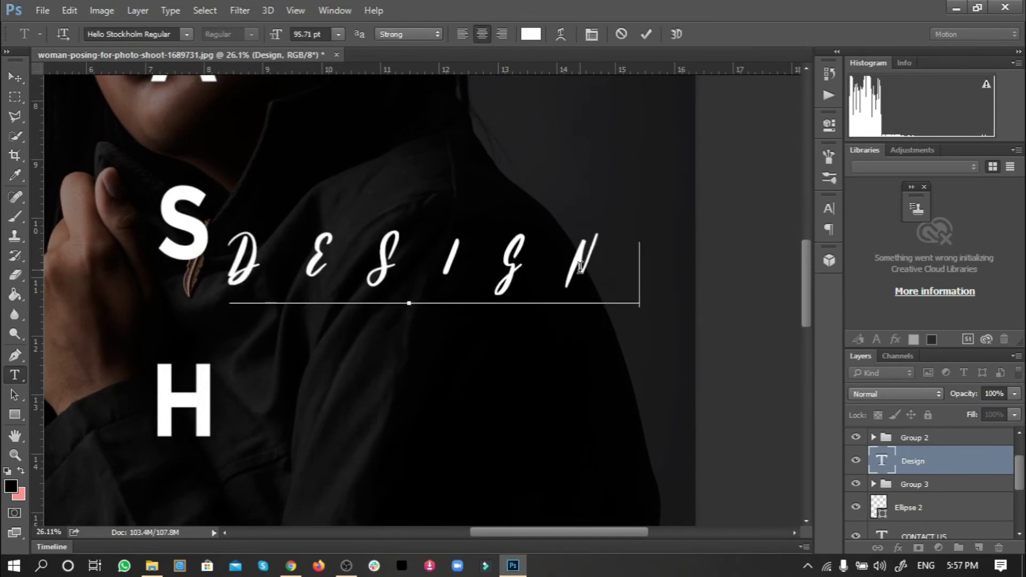
Step: Break the word DESIGN into one letter per line so it reads vertically
left_click(297, 273)
key("Return")
key("Right")
key("Return")
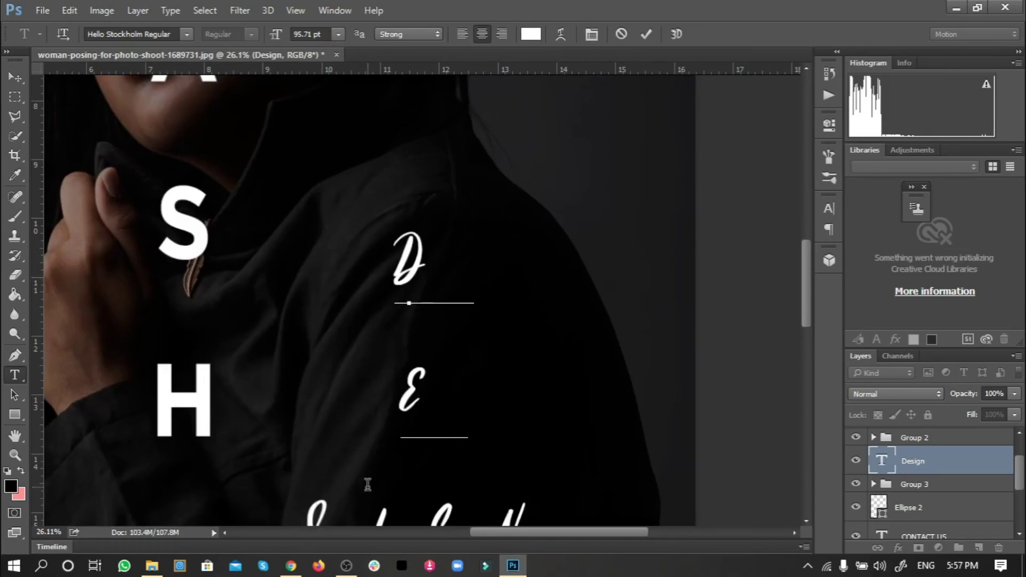
scroll(368, 484, "down", 3)
key("Right")
key("Return")
scroll(428, 437, "down", 4)
key("Right")
key("Return")
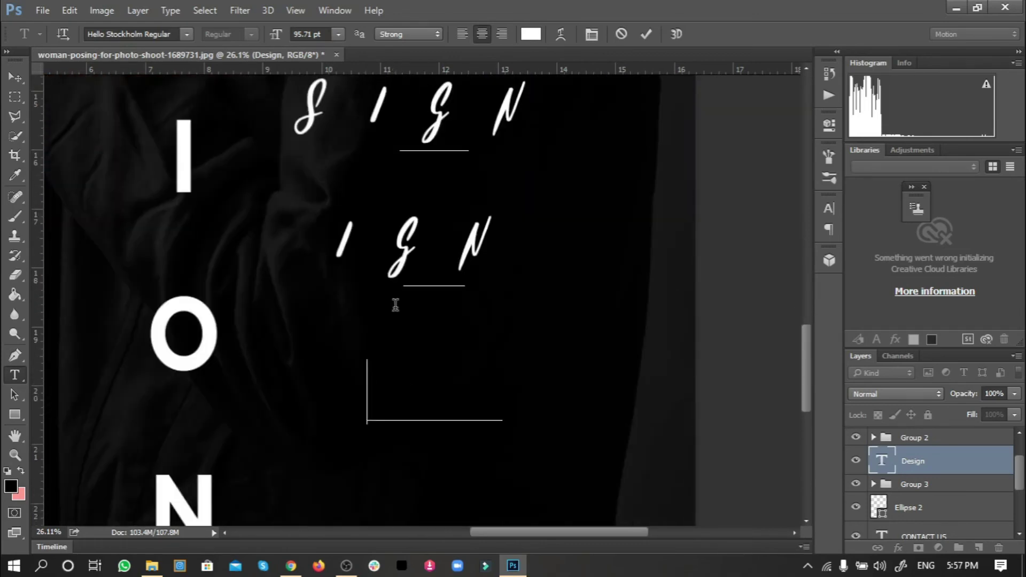
key("Right")
key("Return")
scroll(427, 406, "down", 3)
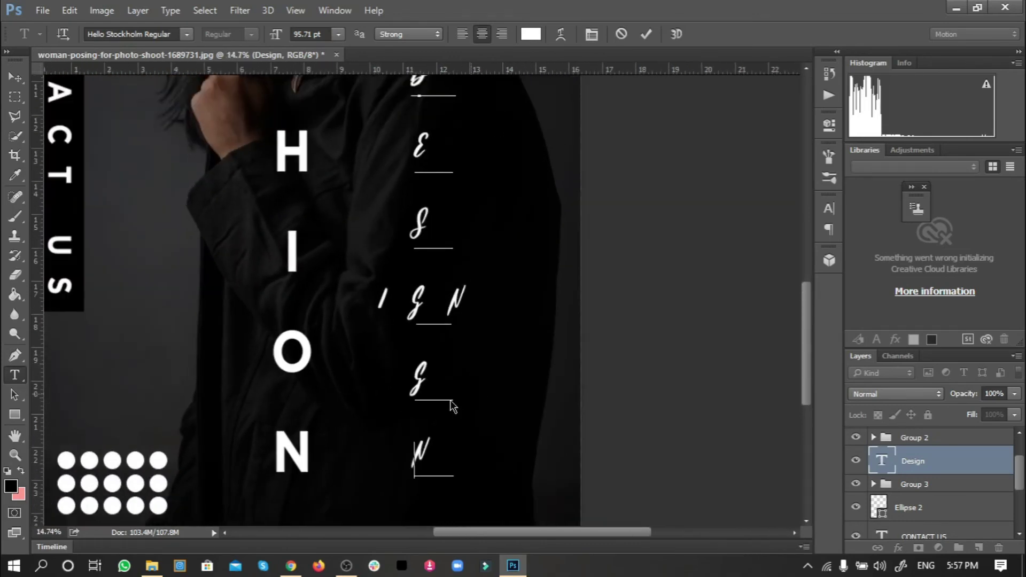
key("ctrl+Return")
Step: Move the vertical DESIGN text left, close beside the FASHION lettering
key("v")
left_click_drag(421, 309, 352, 315)
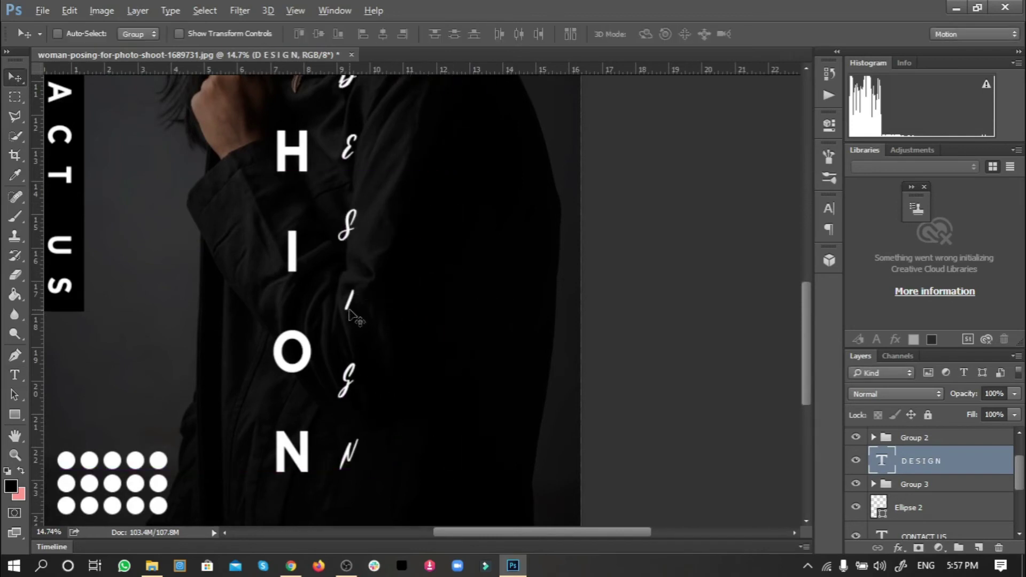
scroll(351, 315, "down", 2)
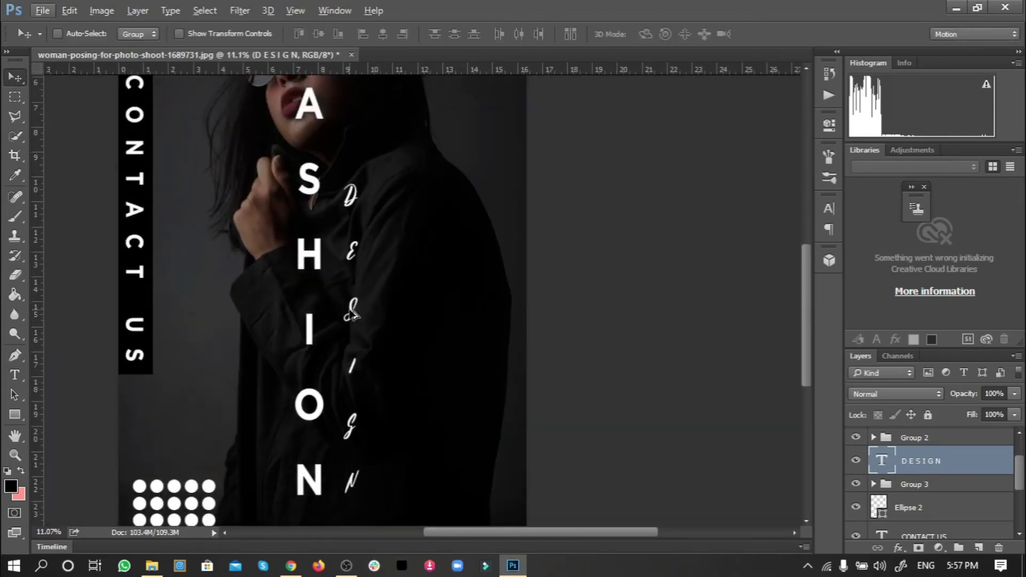
Step: Scale the vertical DESIGN text to 130.40% and align its letters with those of FASHION from the A down
scroll(353, 314, "up", 3)
key("ctrl+t")
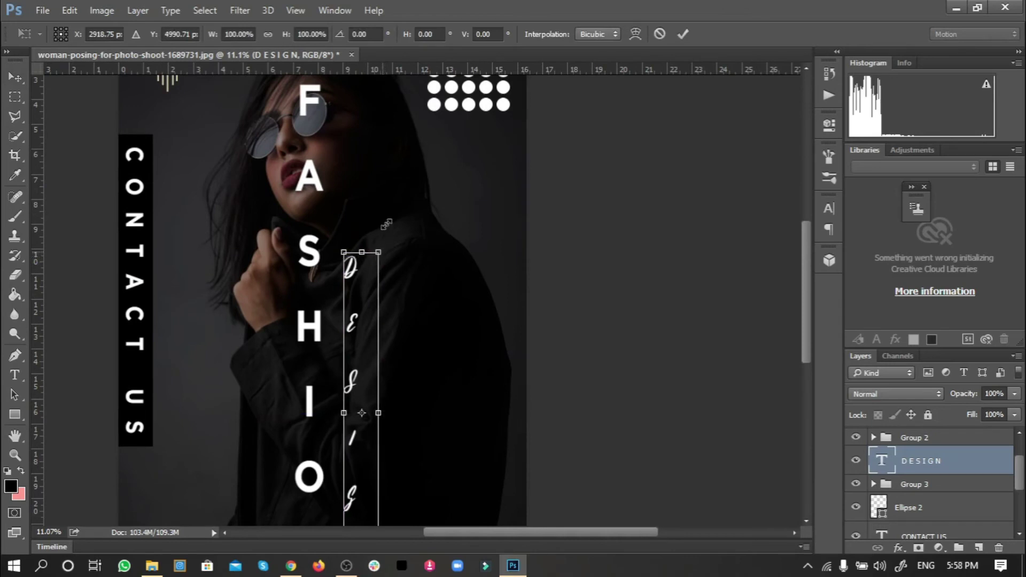
left_click_drag(386, 224, 417, 158)
key("Return")
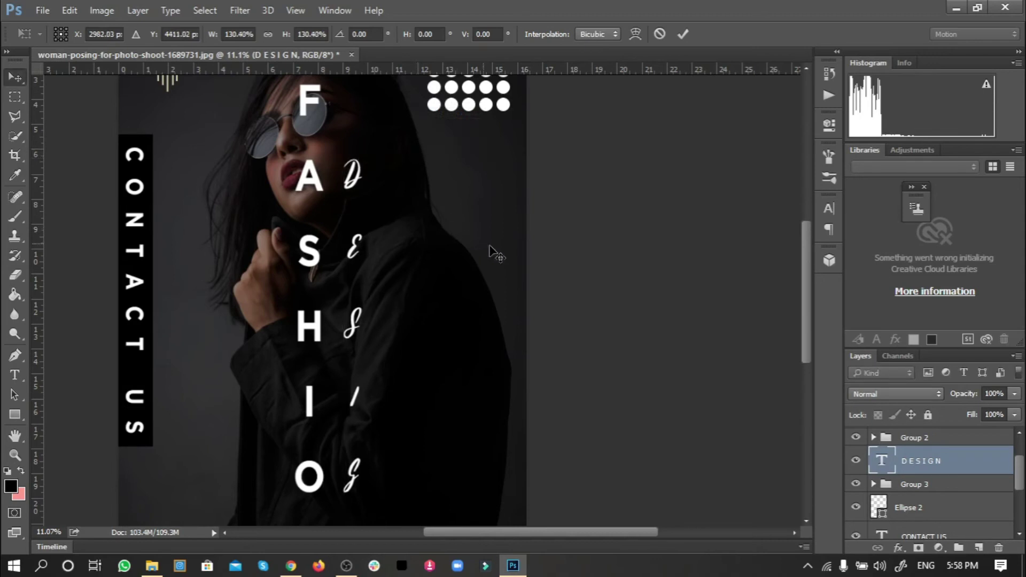
Step: Add a two-line text reading "NEW COLLECTION" near the poster's lower right corner and select all of it
left_click_drag(804, 296, 808, 351)
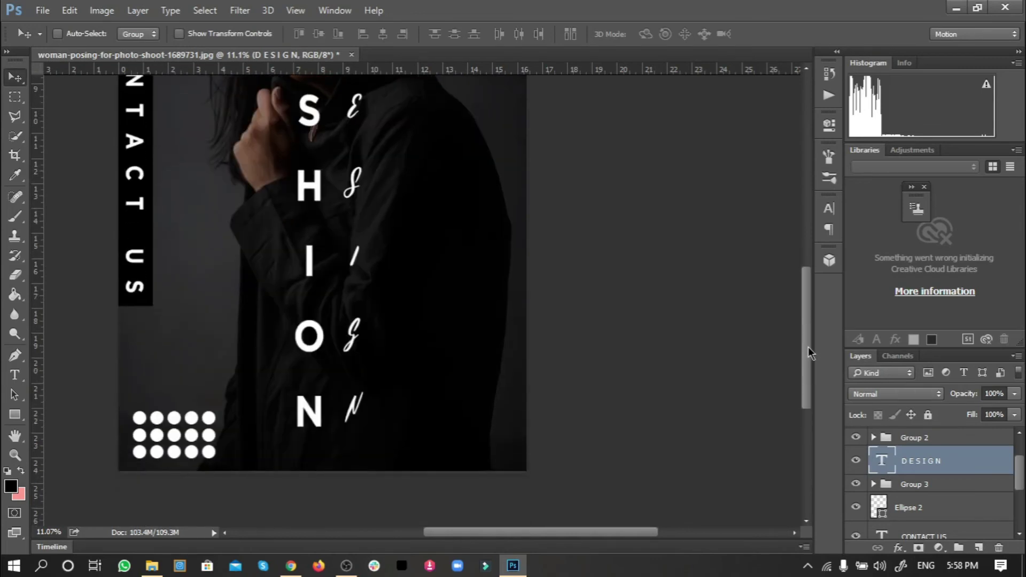
left_click(12, 420)
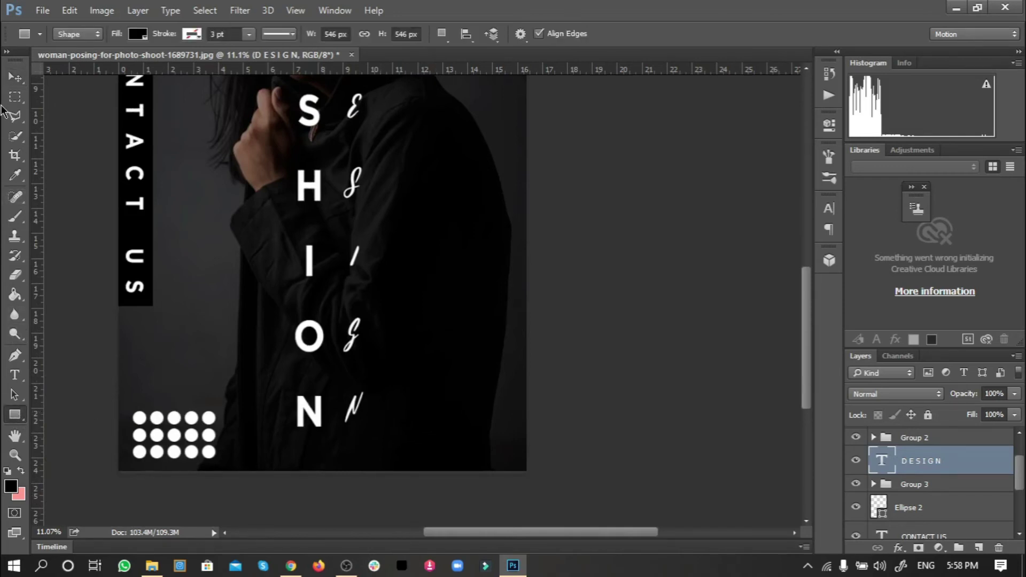
left_click(15, 77)
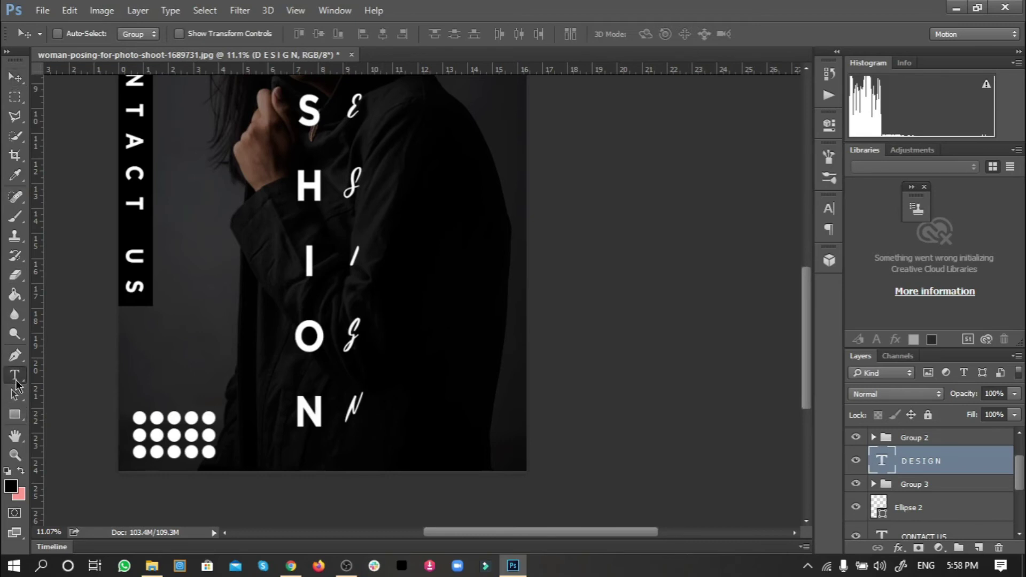
left_click(15, 375)
left_click(427, 420)
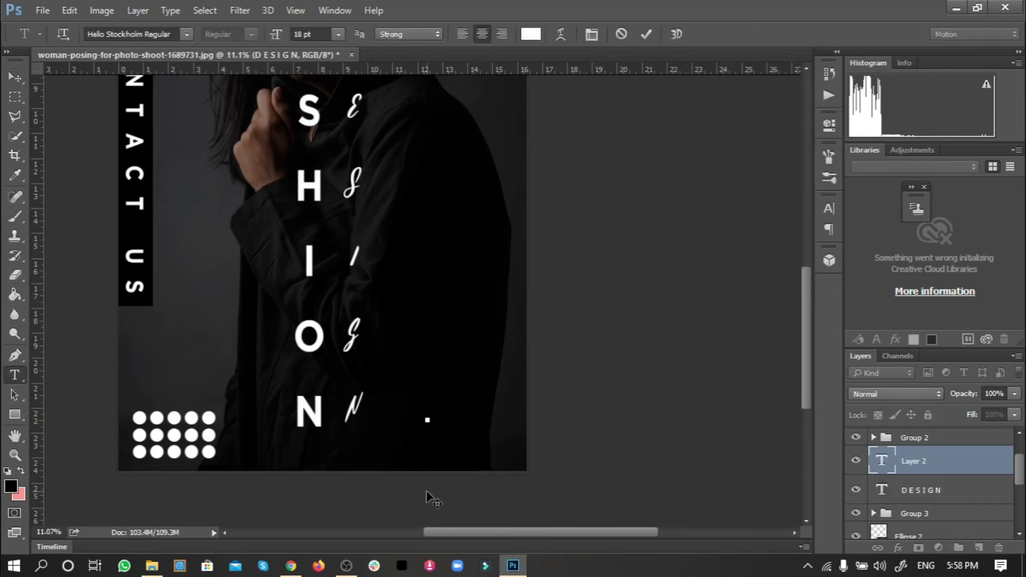
type("designgallery art")
key("ctrl+a")
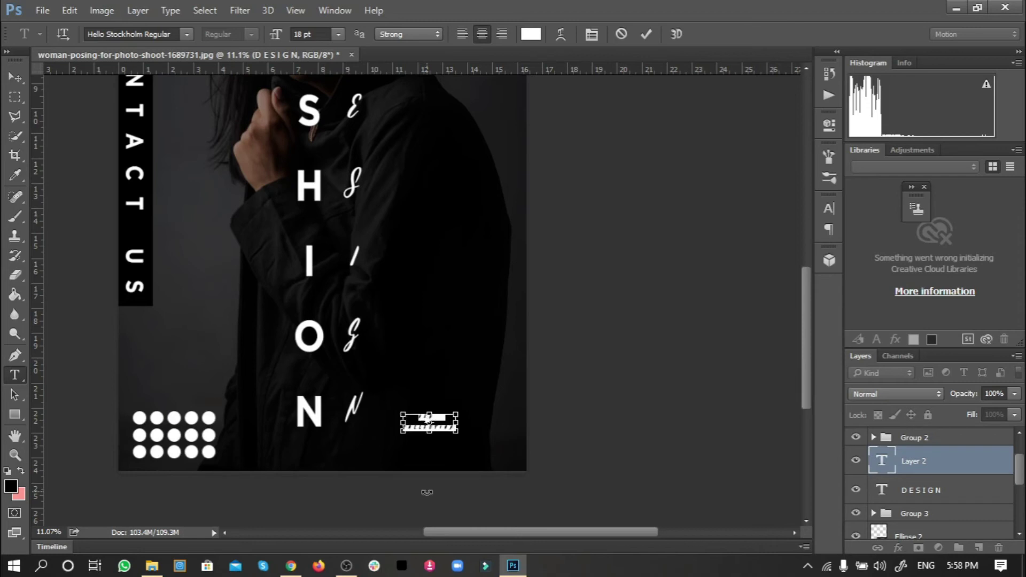
Step: Set the font of the NEW COLLECTION text to Gotham Bold
left_click(130, 33)
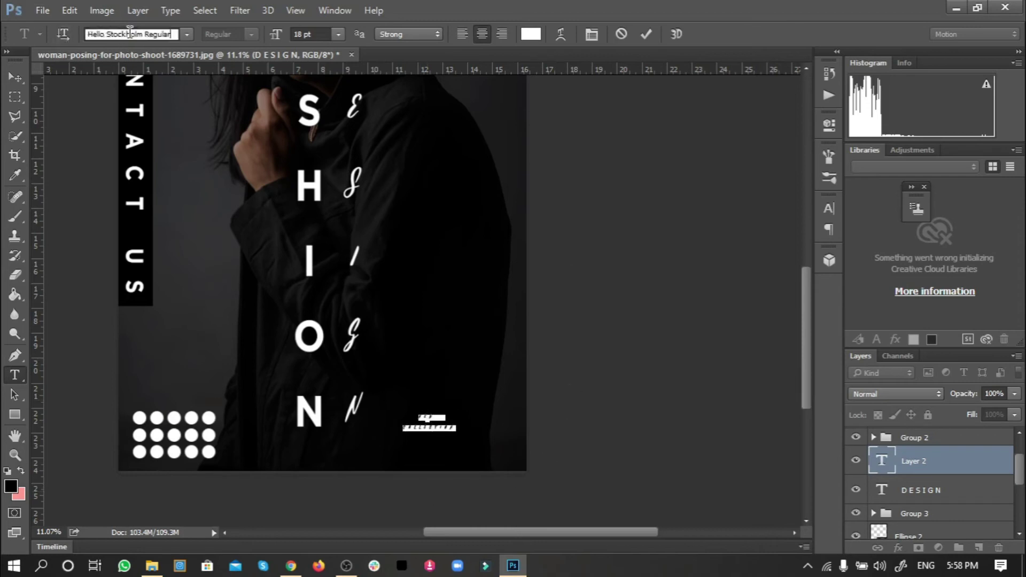
type("GOTH")
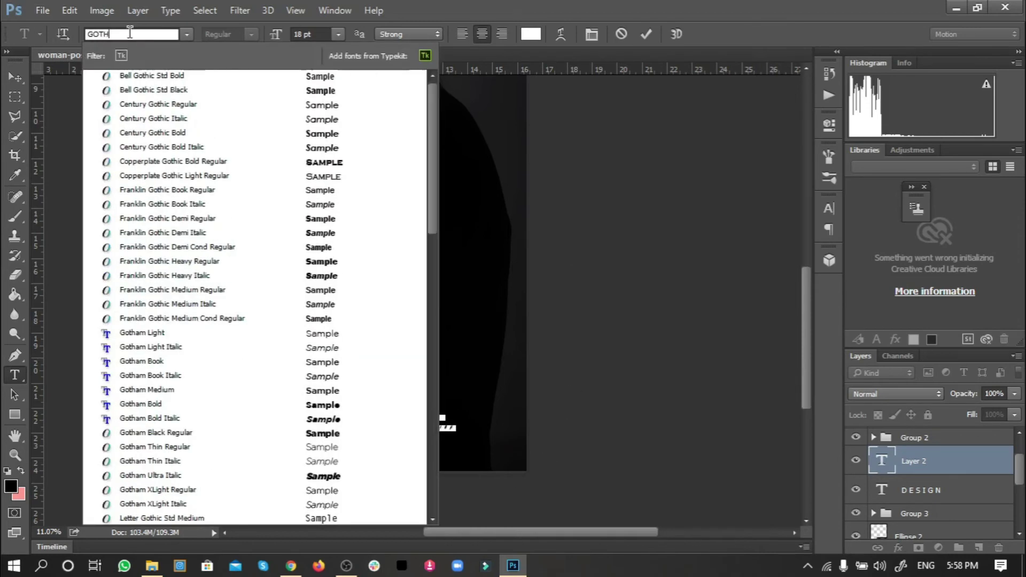
type("AM")
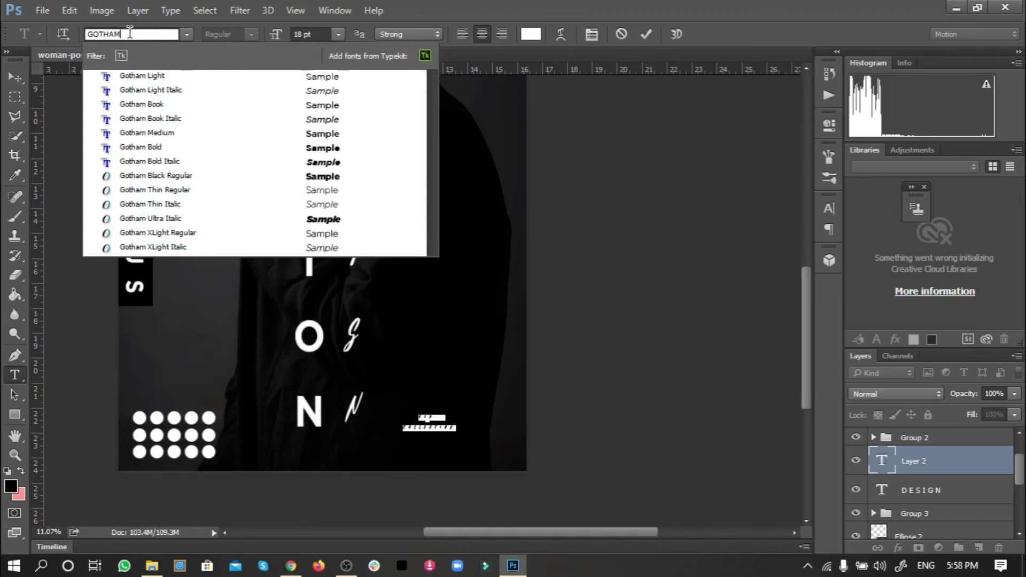
left_click(174, 147)
left_click(15, 77)
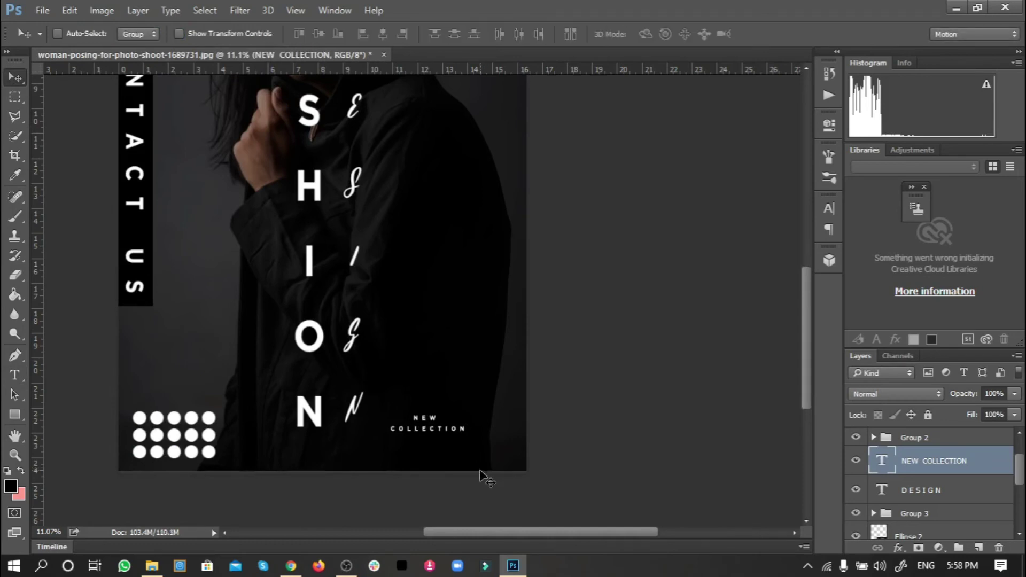
Step: Enlarge the NEW COLLECTION text proportionally to span from beneath DESIGN's last letter nearly to the poster's right edge
key("ctrl+t")
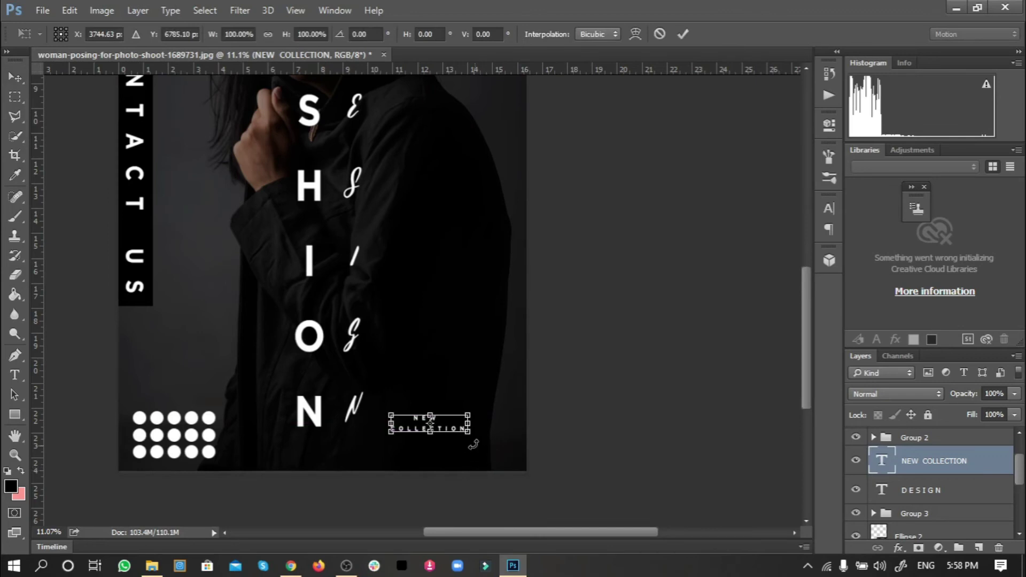
left_click_drag(468, 431, 519, 469)
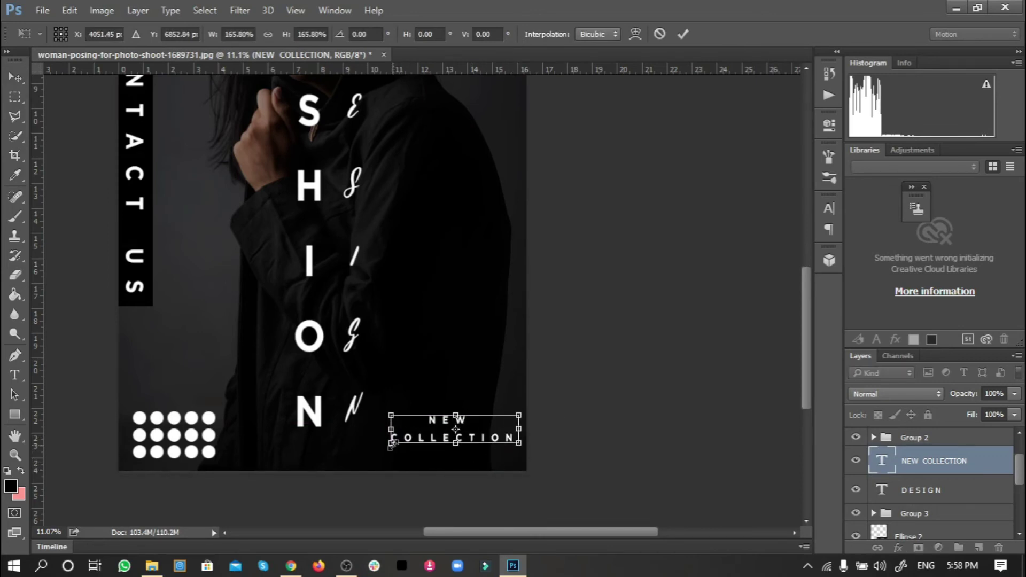
left_click_drag(395, 457, 361, 464)
key("Return")
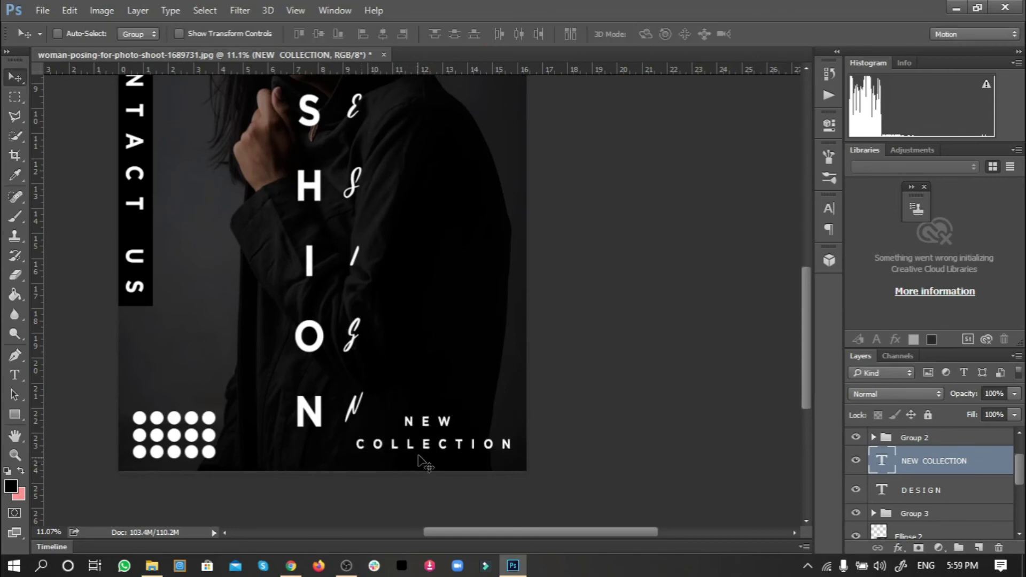
Step: Move the NEW COLLECTION text slightly down so it sits closer to the poster's lower edge, level with the lower dot grid
left_click_drag(429, 448, 433, 462)
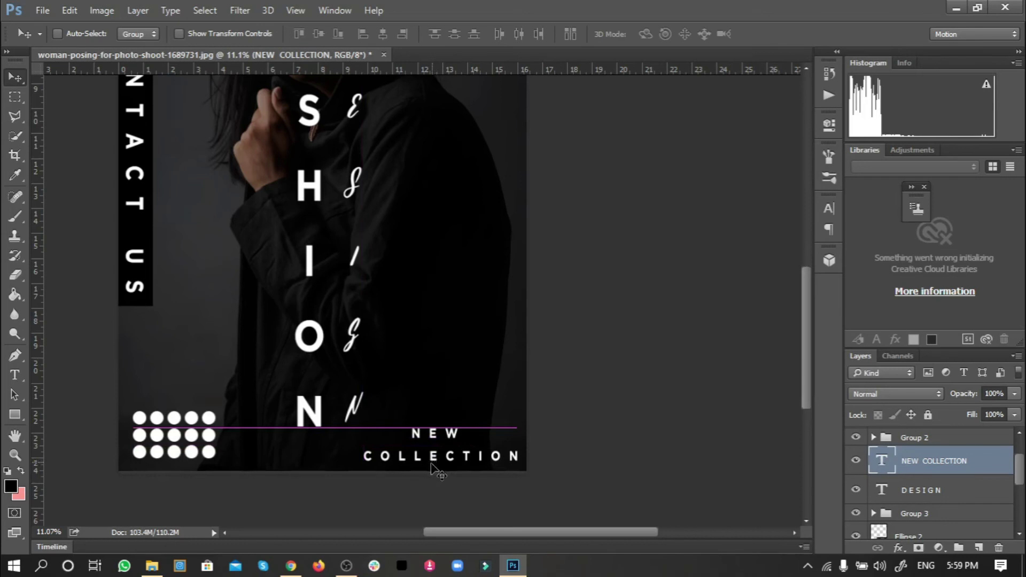
left_click_drag(431, 464, 424, 460)
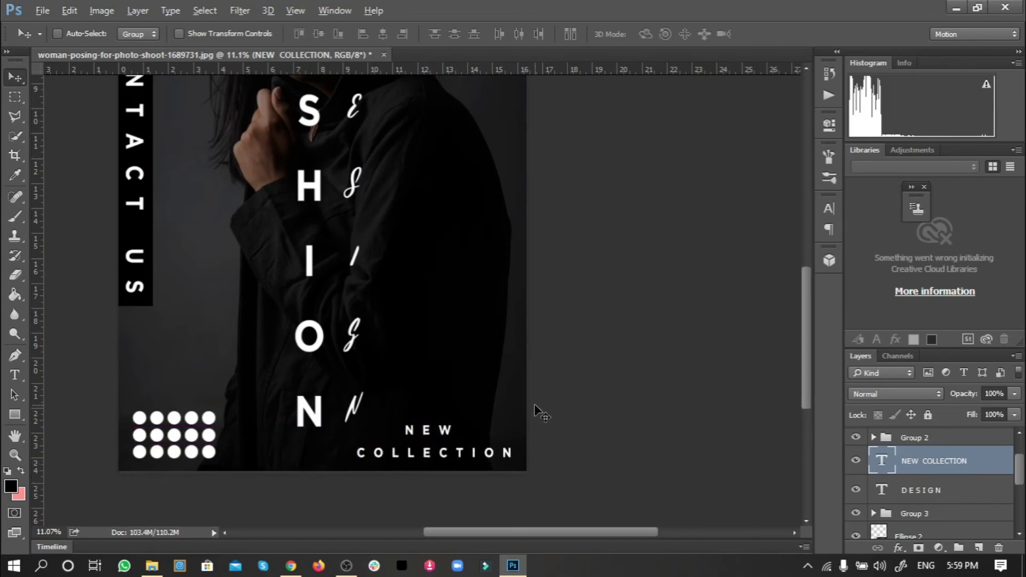
scroll(539, 411, "down", 3)
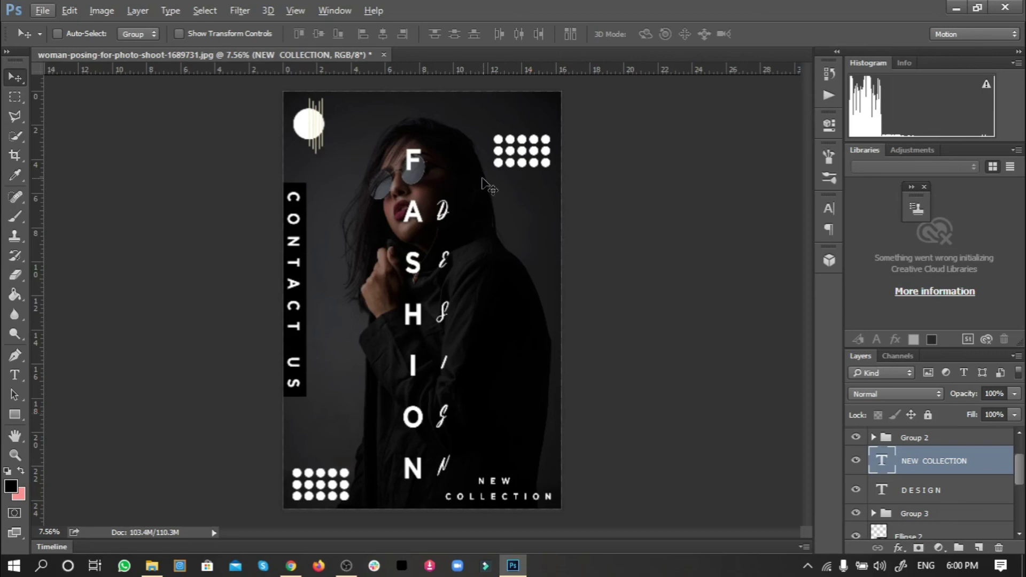
Step: Add a one-line text reading "YOUR BRAND LOGO" above the upper dot grid in Gotham Bold, 18 pt
scroll(529, 115, "up", 1)
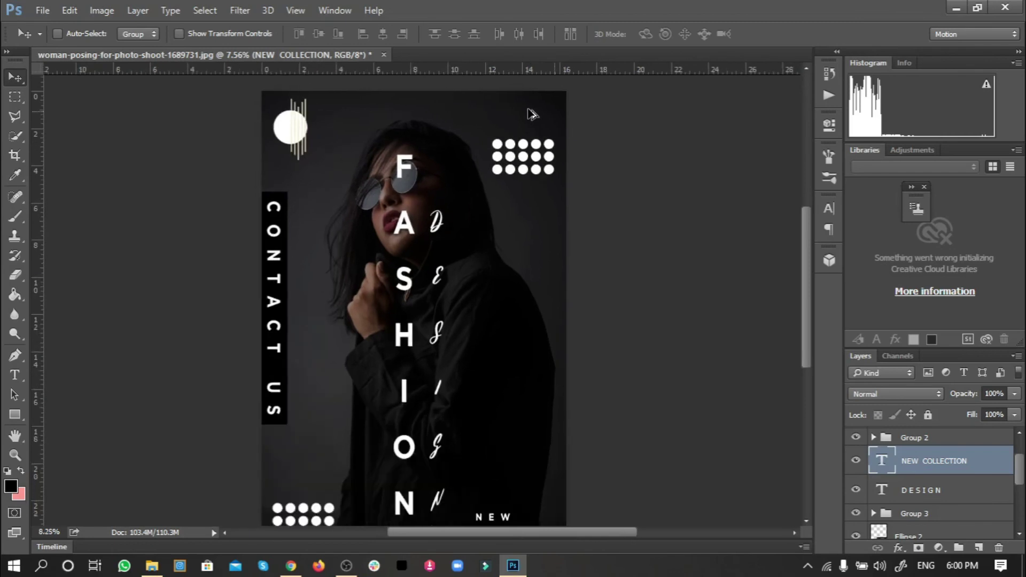
scroll(530, 114, "up", 2)
scroll(530, 114, "up", 2)
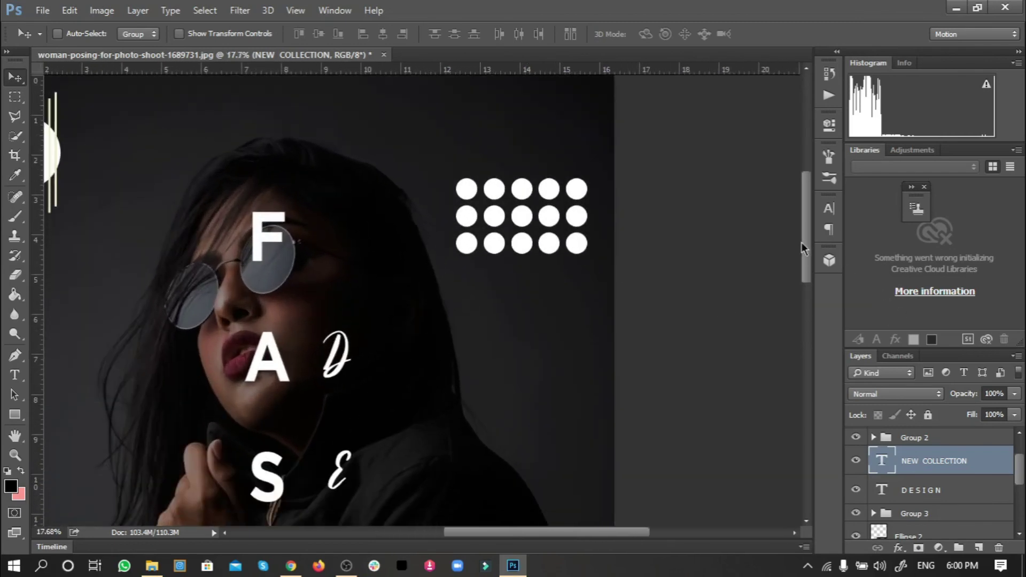
left_click_drag(806, 244, 808, 222)
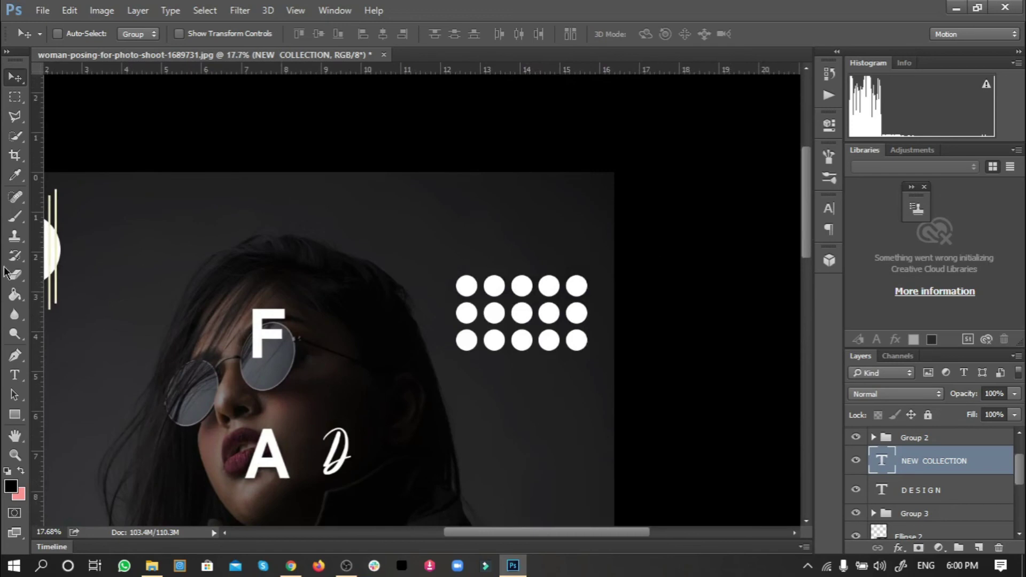
left_click(15, 374)
left_click(443, 227)
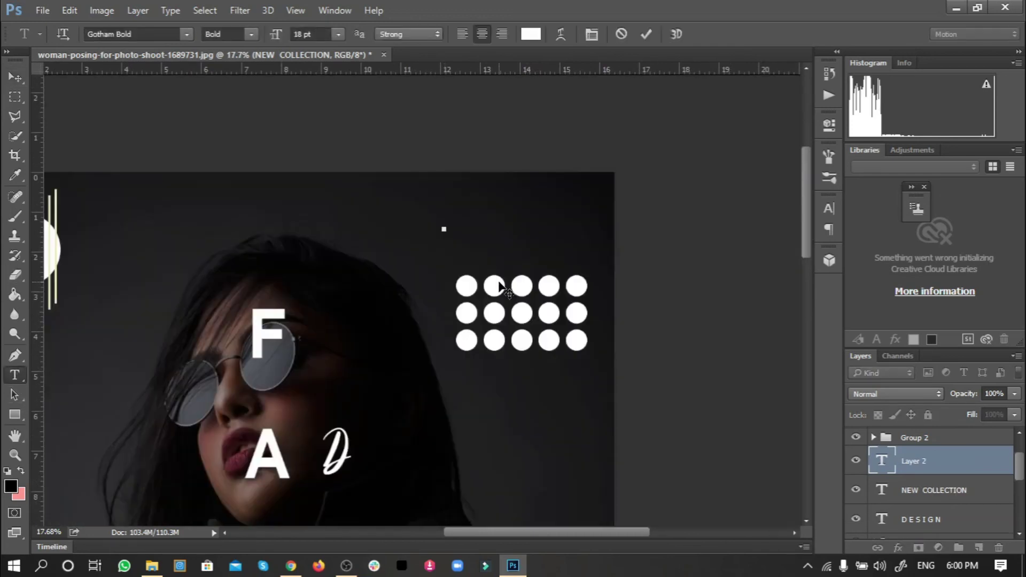
type("Y O U R  B R A N D  L")
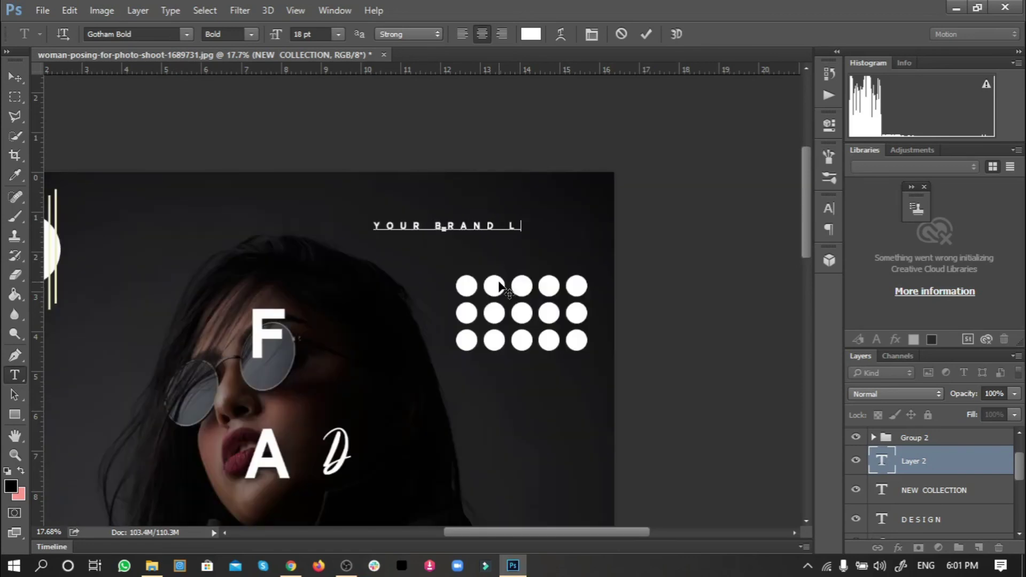
type("OGO")
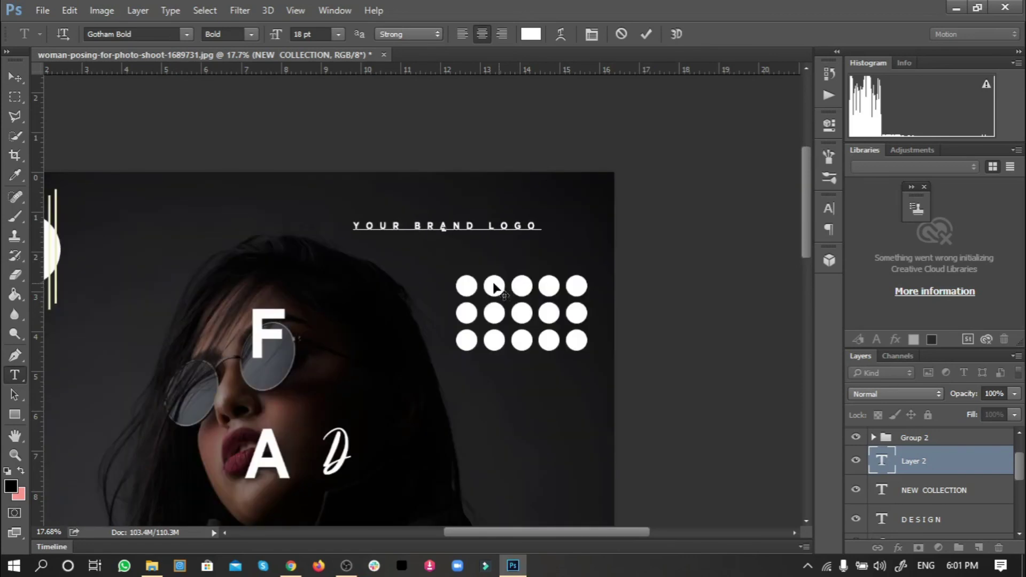
left_click(21, 80)
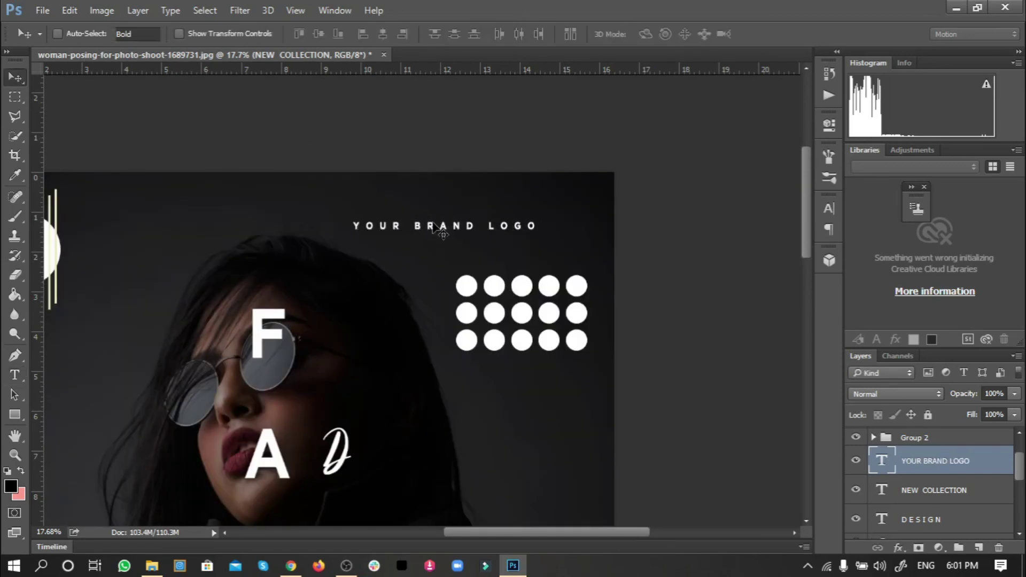
Step: Move the YOUR BRAND LOGO text into the poster's upper right corner, just inside the top and right edges
left_click_drag(441, 235, 495, 207)
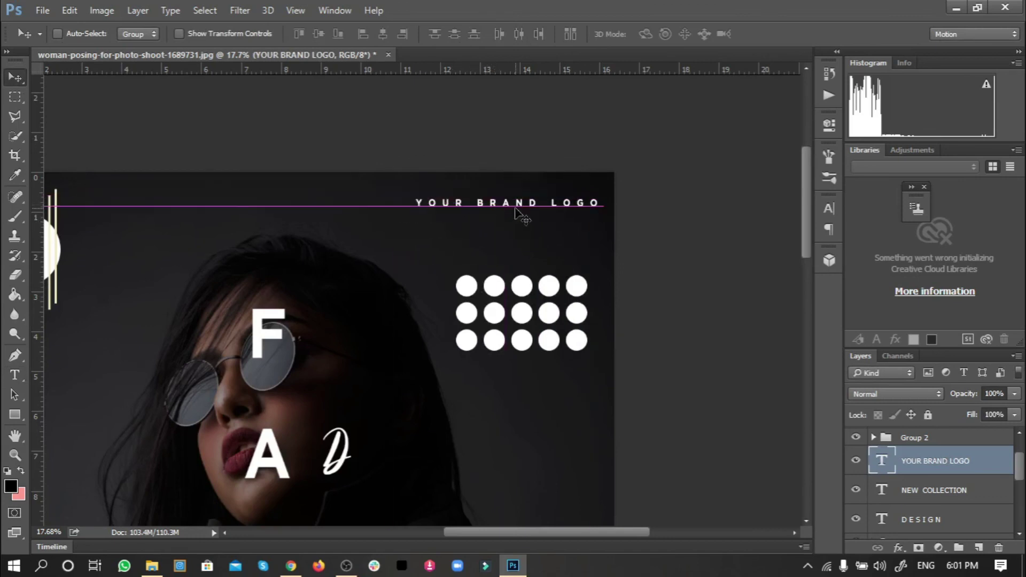
scroll(516, 211, "down", 5)
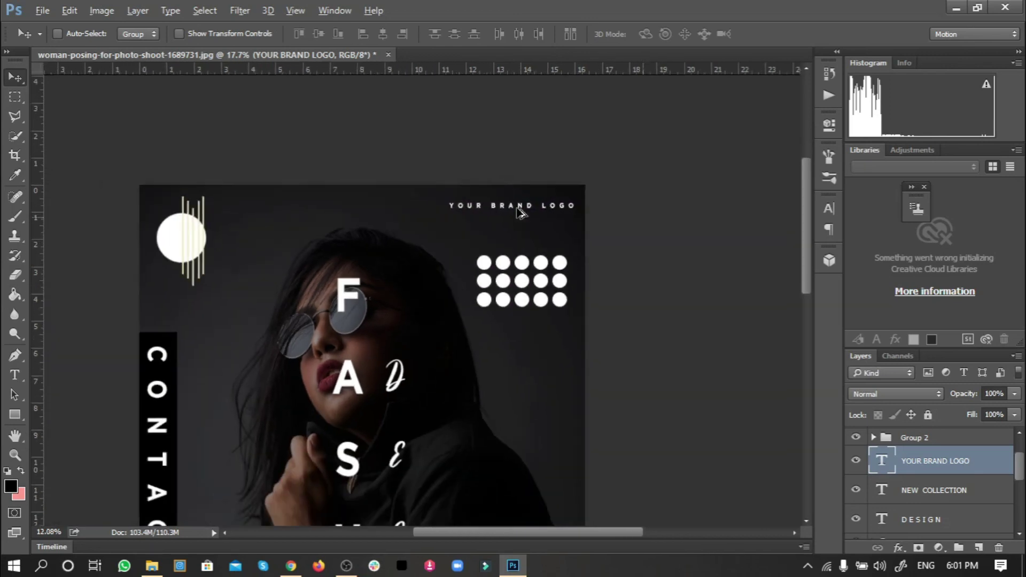
scroll(516, 211, "down", 2)
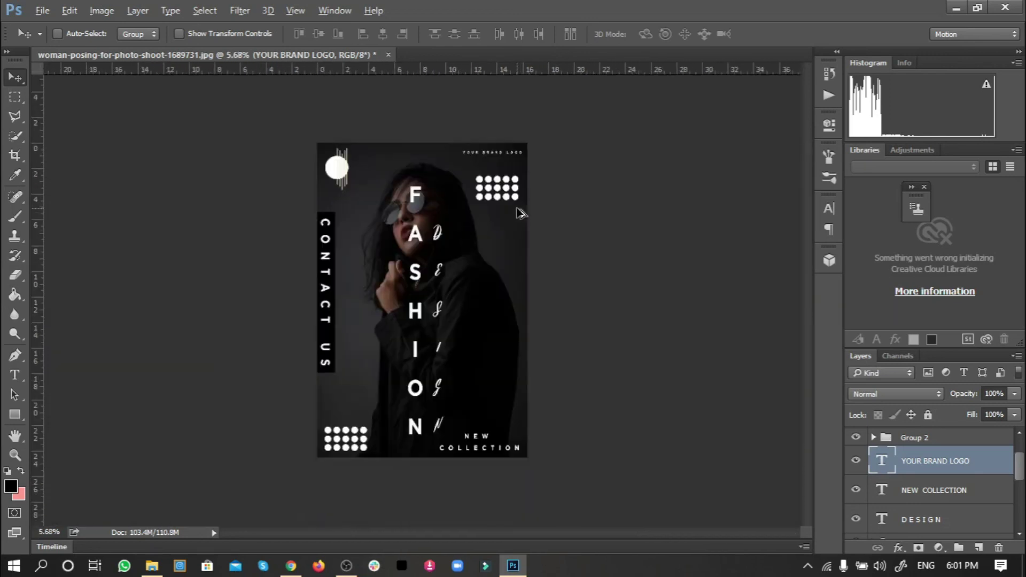